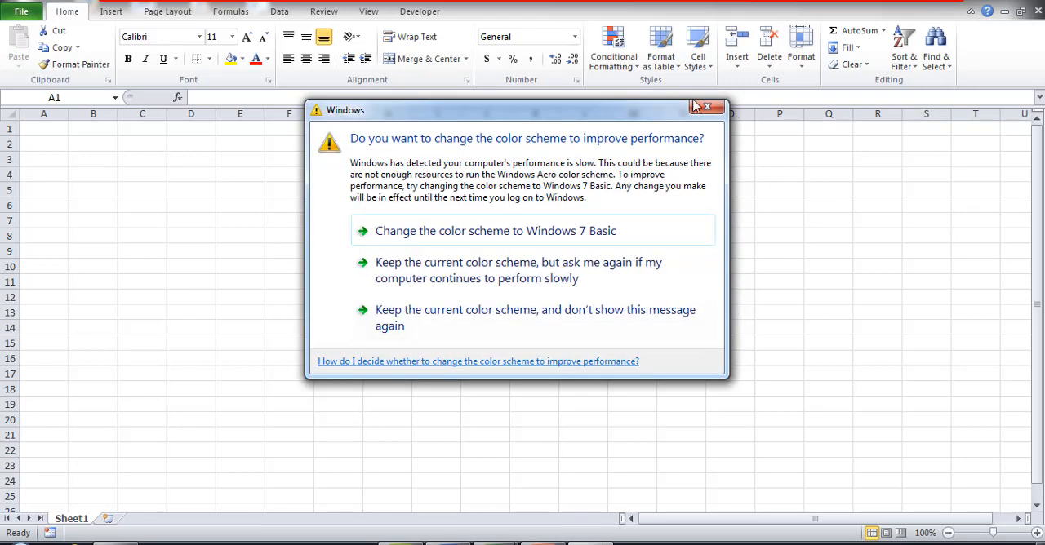
Dismiss the Windows color scheme message and fill the entire worksheet with the standard color Dark Red.
left_click(704, 108)
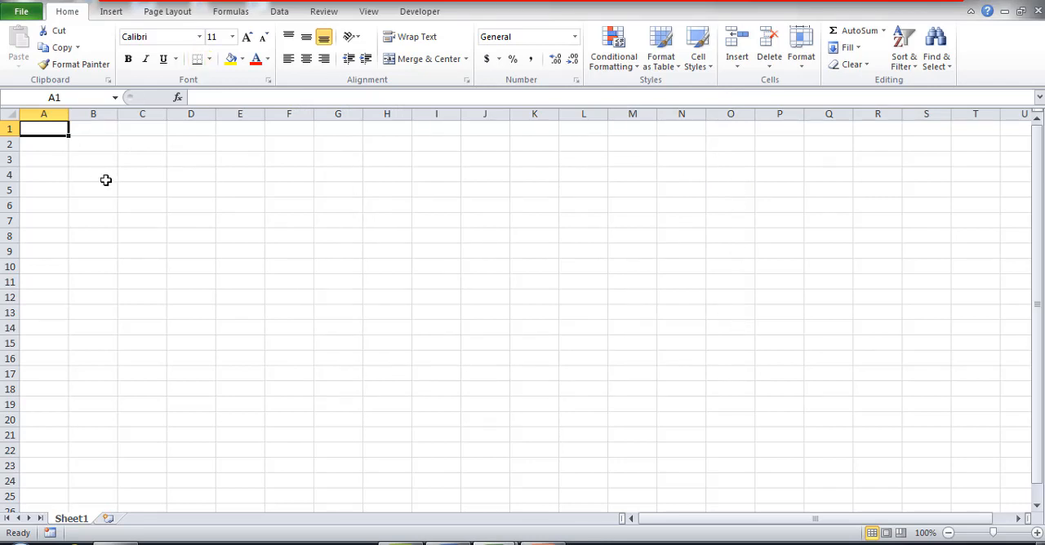
left_click(134, 194)
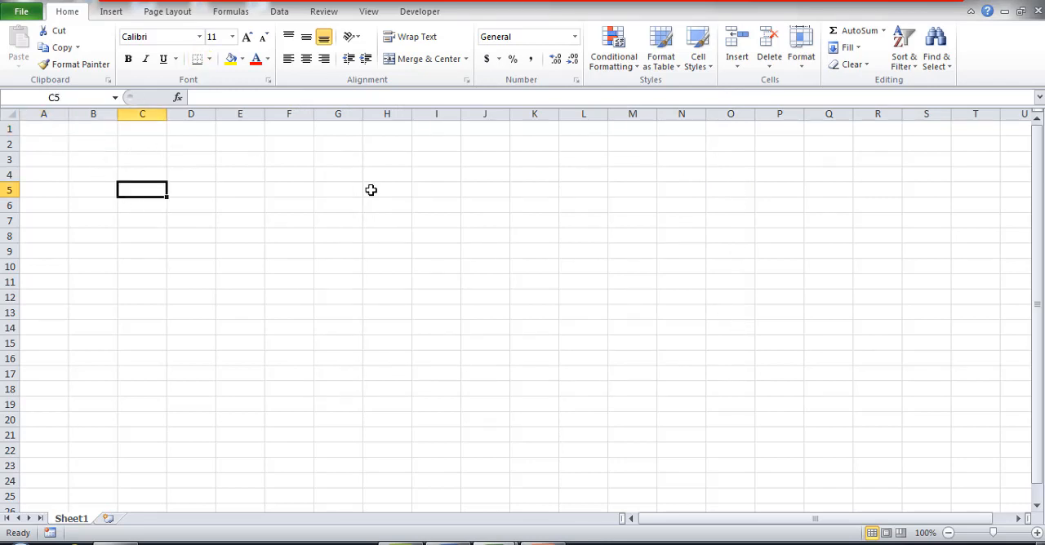
left_click(11, 115)
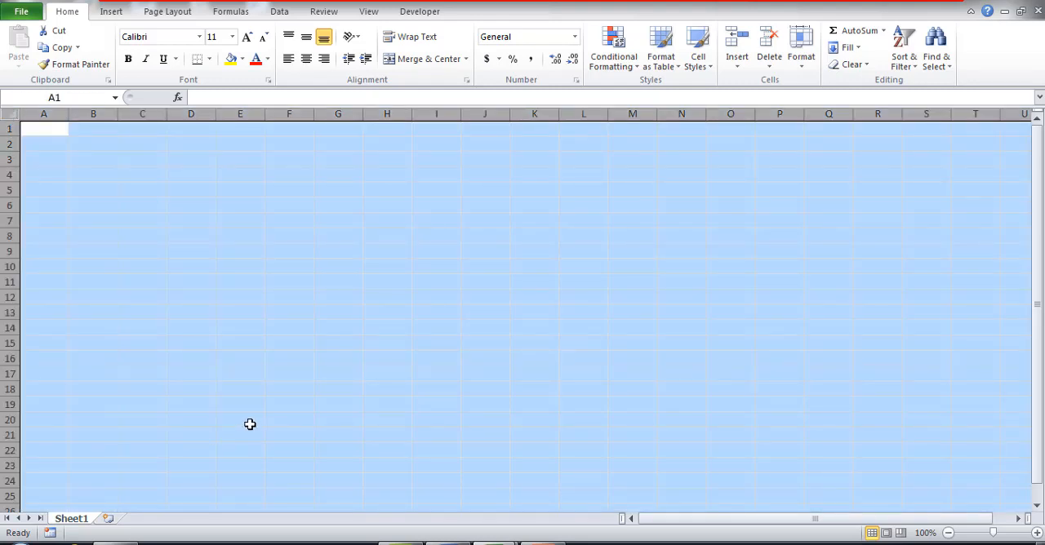
left_click(245, 61)
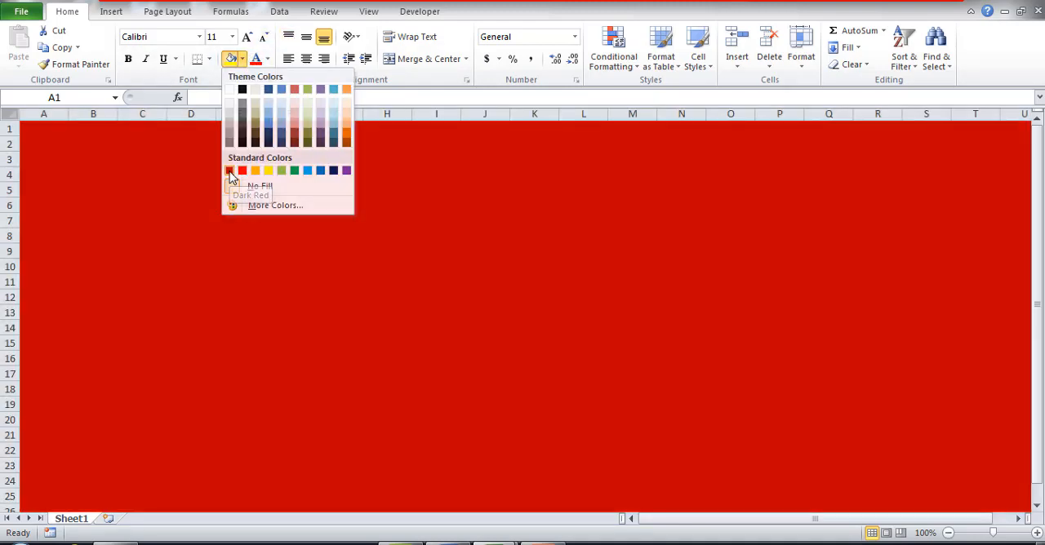
left_click(230, 173)
left_click(231, 263)
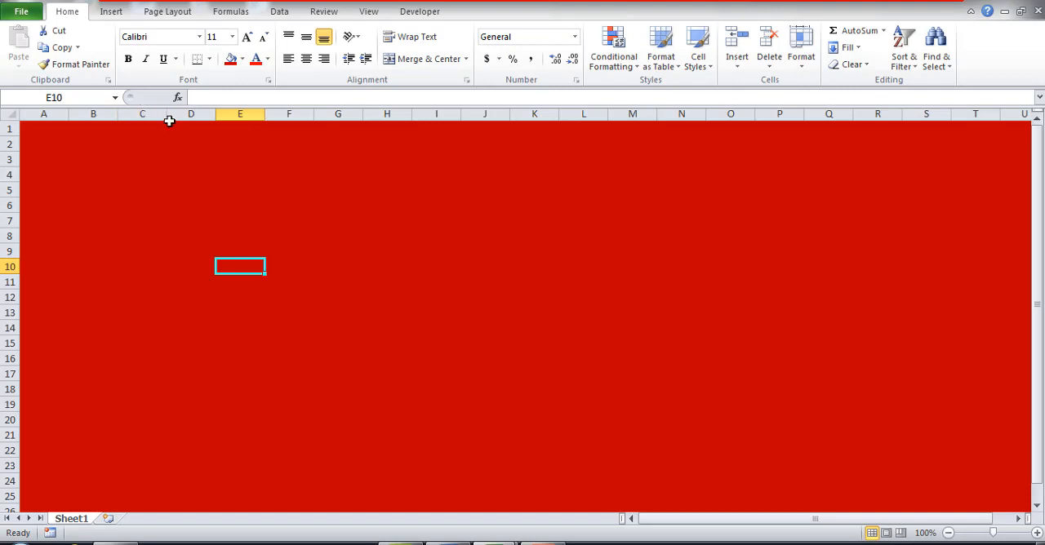
Widen column C to almost four times its width and enter the label "ID NO" in C6.
left_click_drag(167, 116, 307, 128)
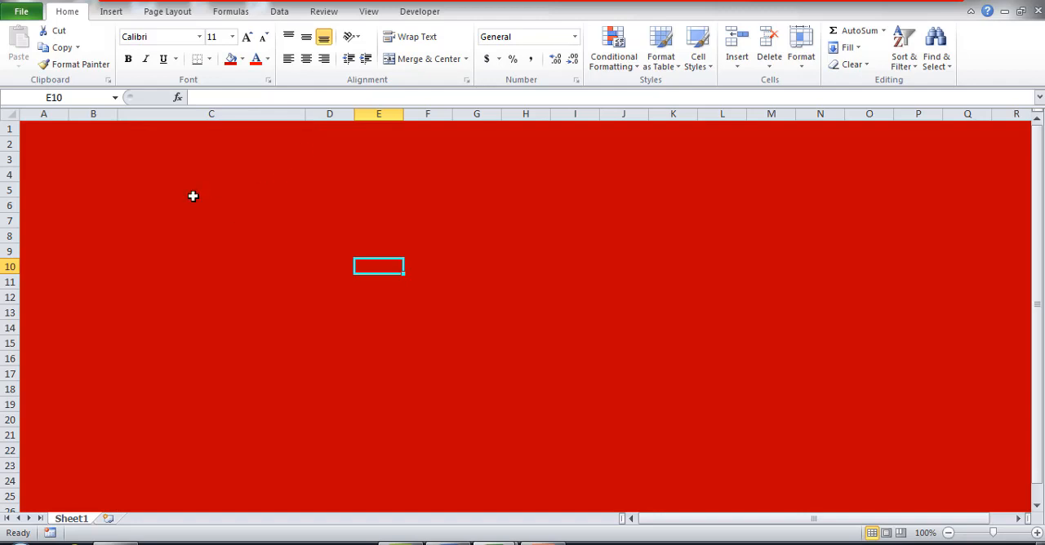
left_click(205, 207)
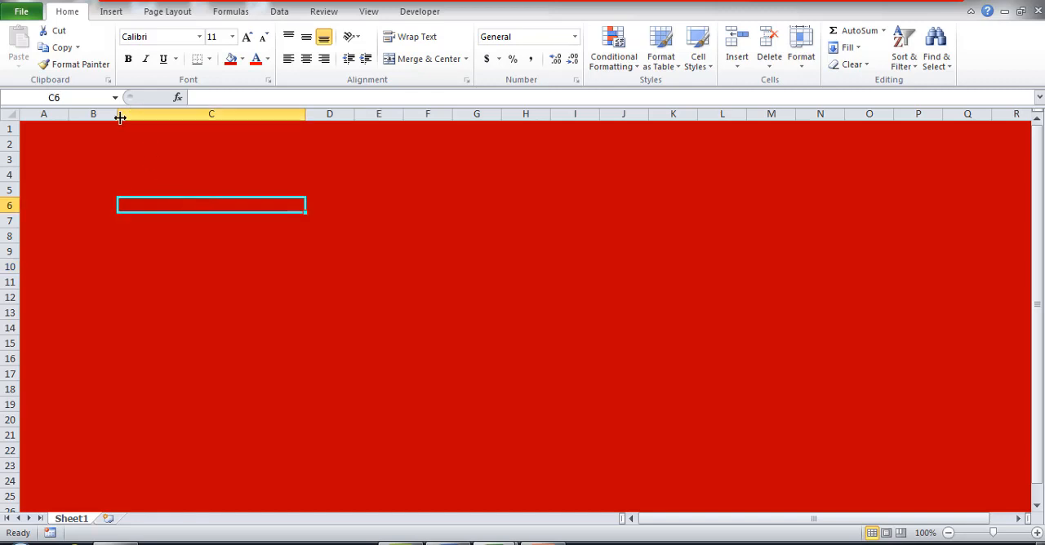
type("ID")
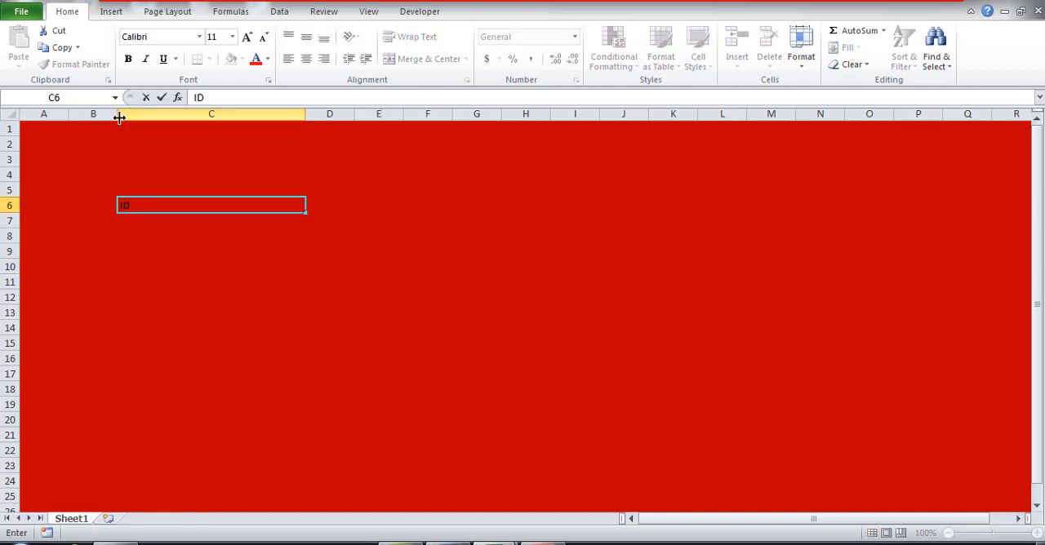
type(" NO")
key("Return")
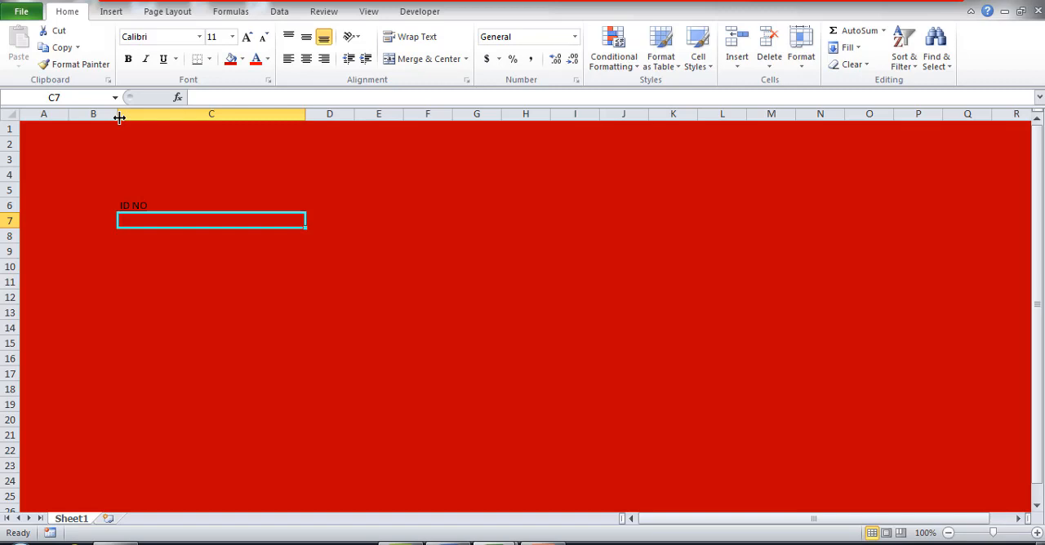
Enter the labels "EMP NAME" in C7 and "ADDRESS" in C8.
type("EMP")
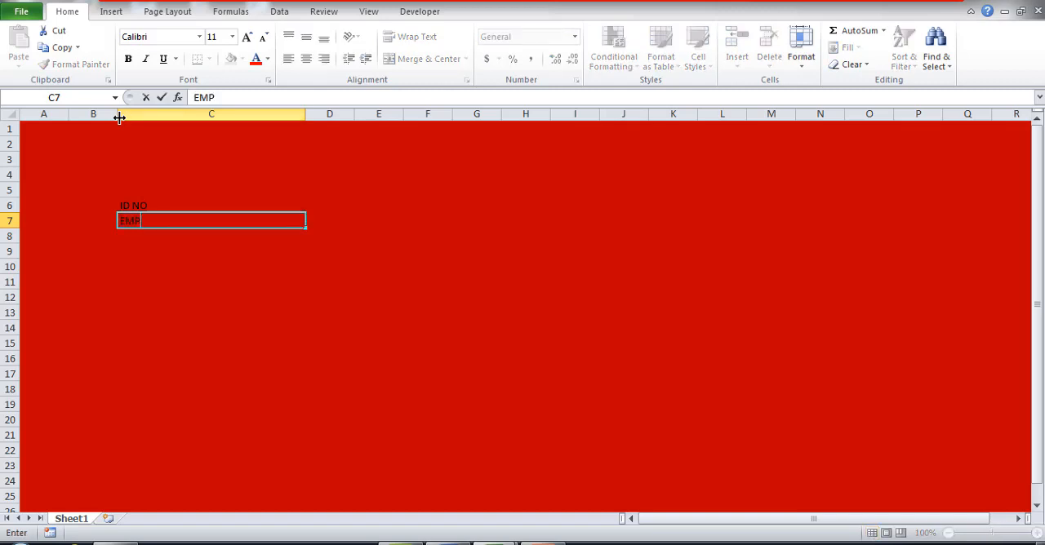
type(" NAME")
key("Return")
type("A")
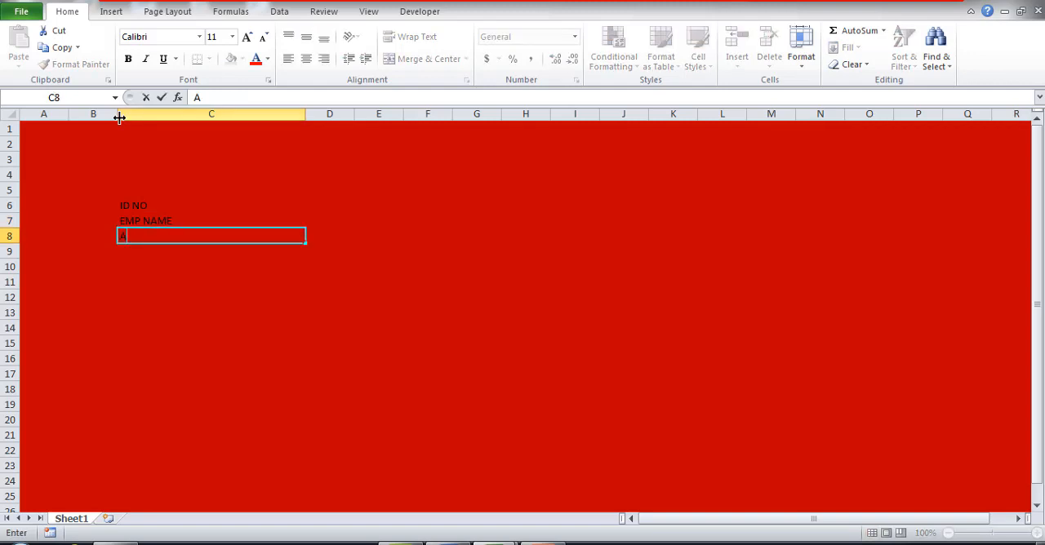
type("DDRESS")
key("Return")
Enter the labels "DESIGNATION" in C9 and "SALARY" in C10.
type("DES")
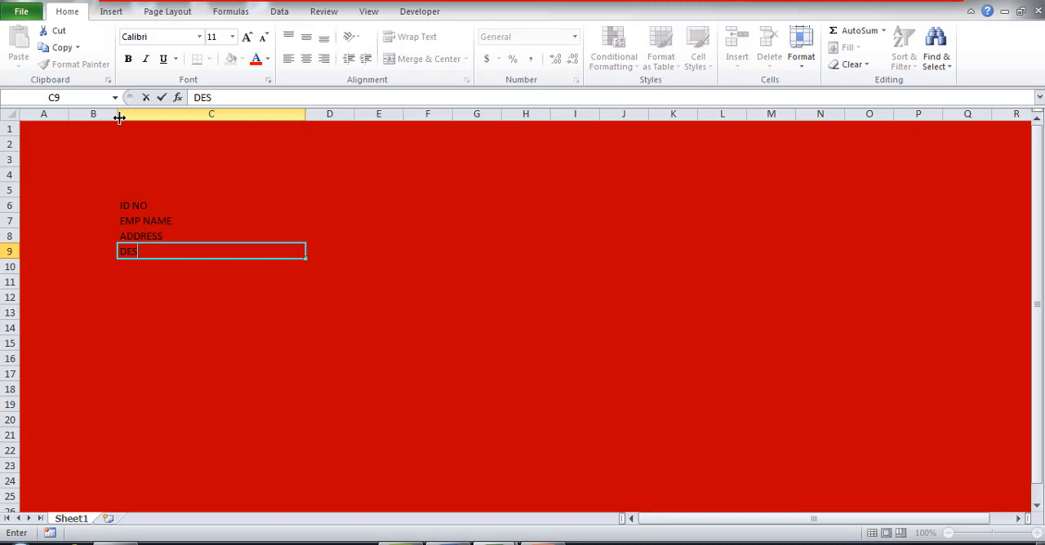
type("IGNATION")
key("Return")
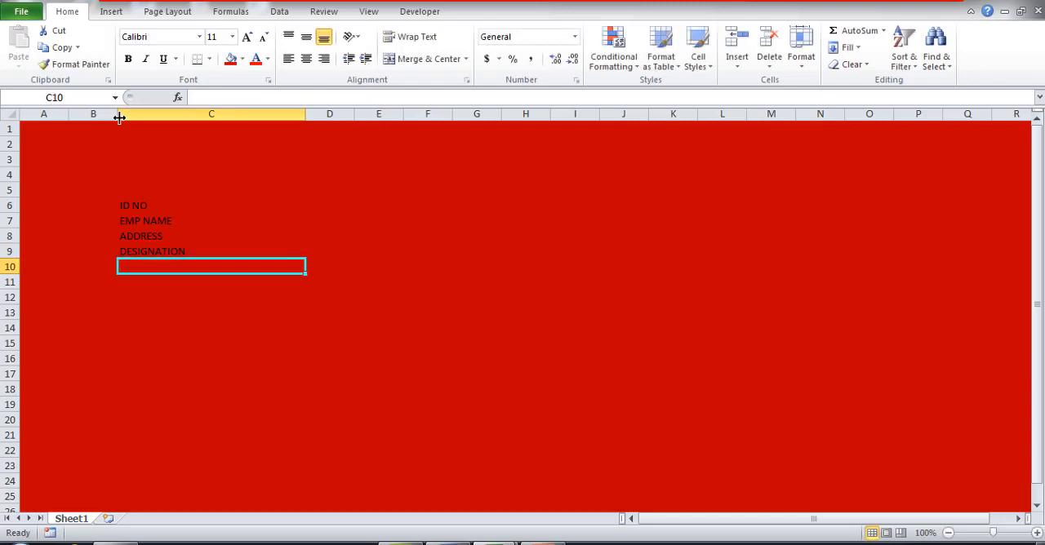
type("SALA")
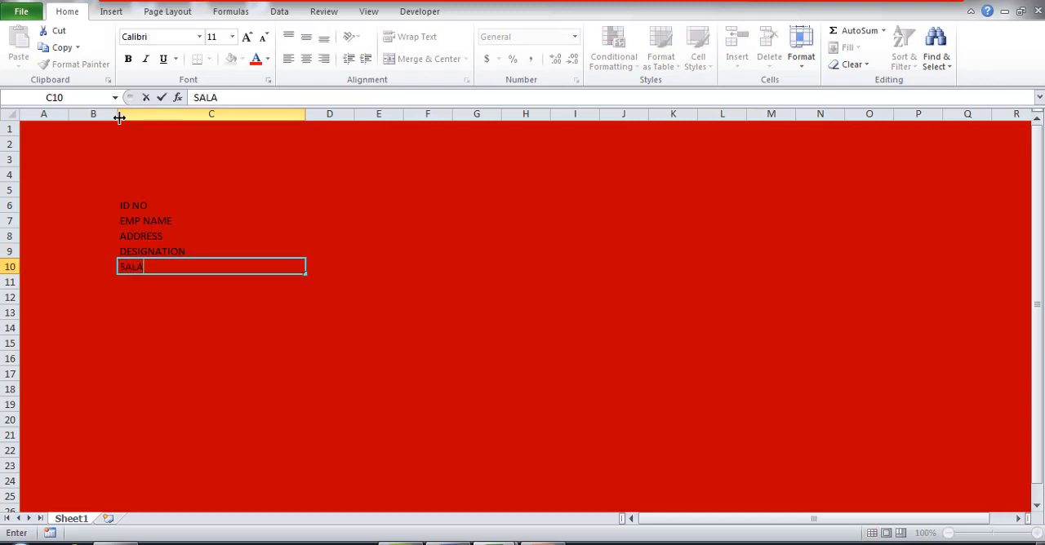
type("RY")
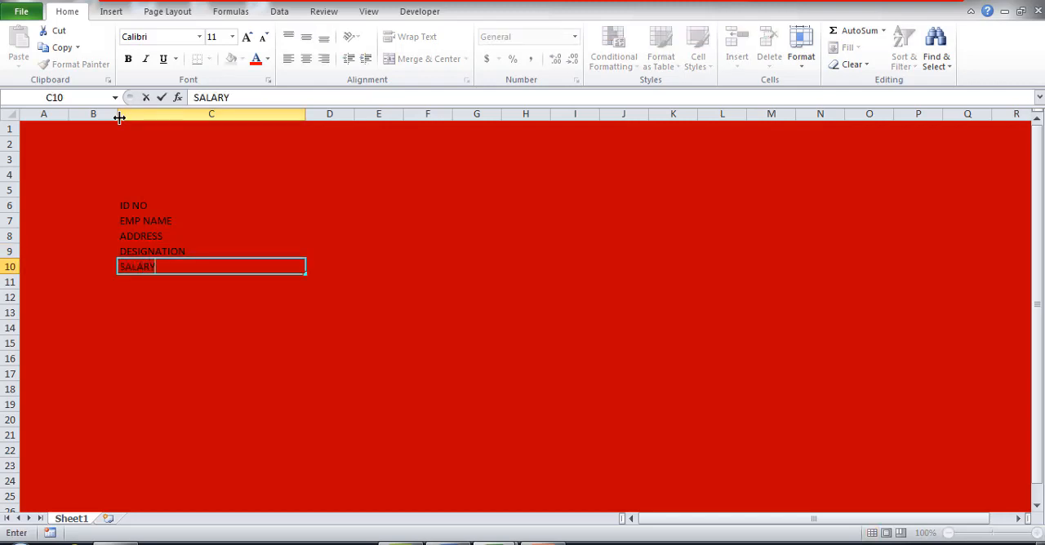
left_click(253, 325)
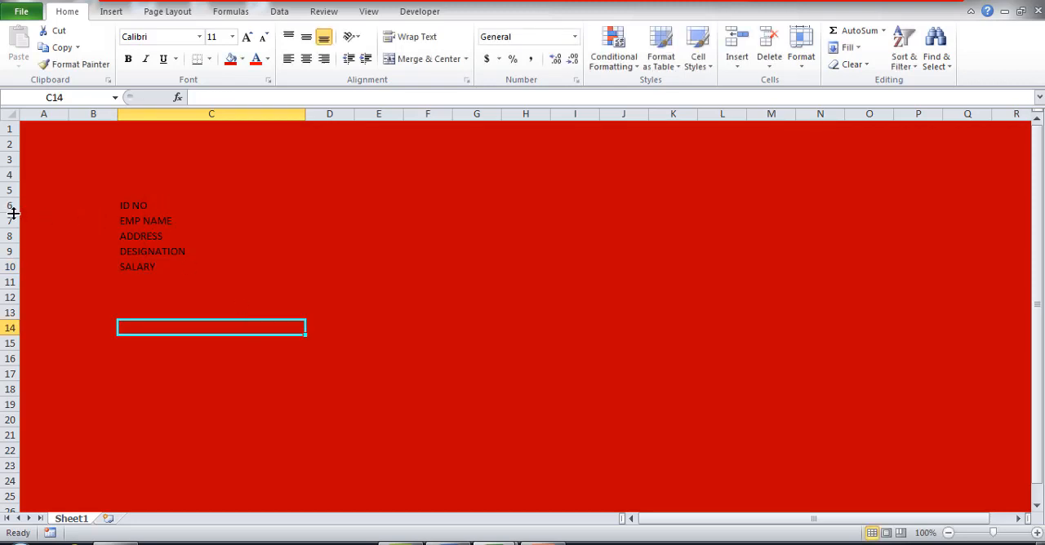
Make rows 6 to 10 taller and format the labels in C6:C10 as white, bold, size 14 text.
left_click_drag(14, 213, 11, 304)
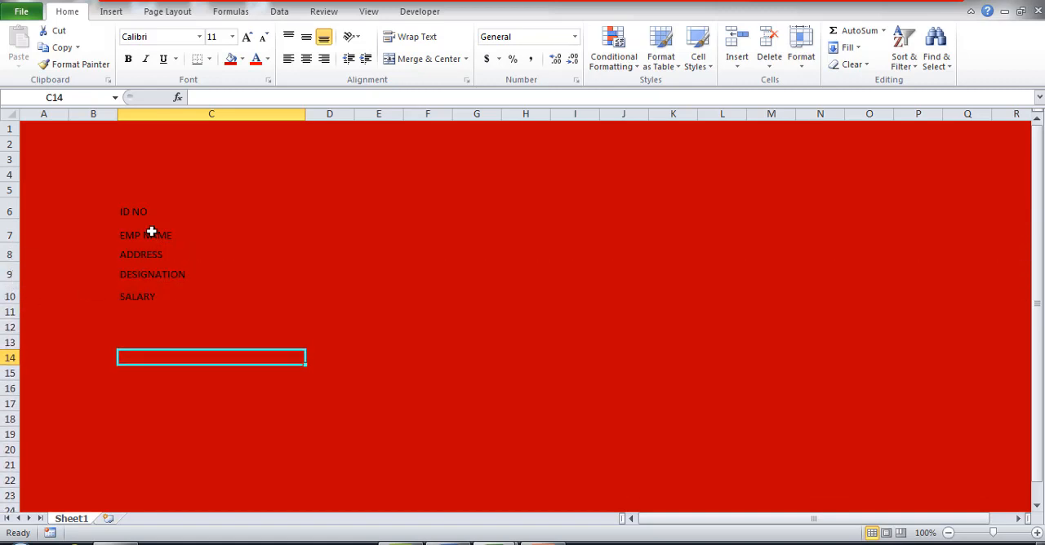
left_click_drag(152, 212, 149, 289)
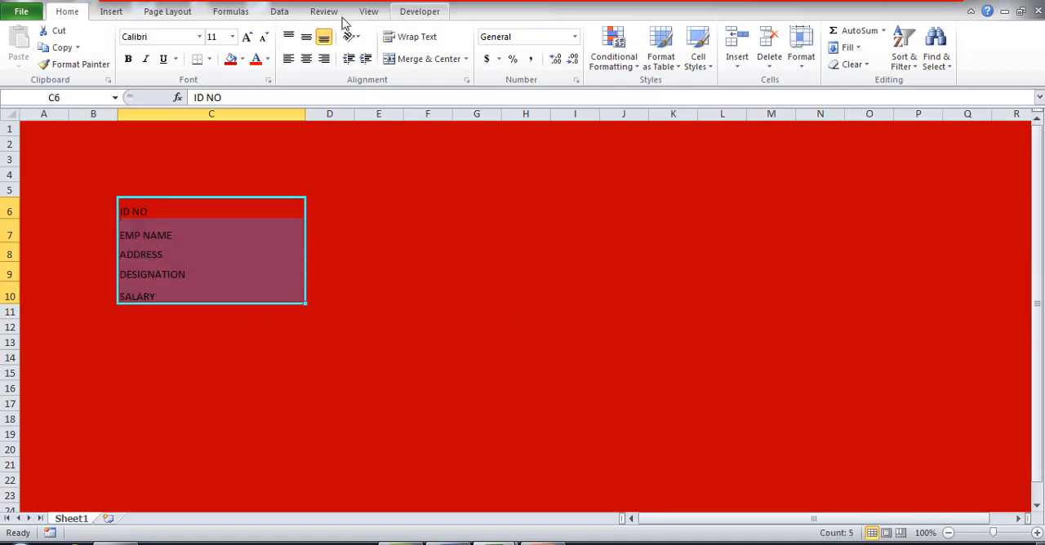
left_click(268, 59)
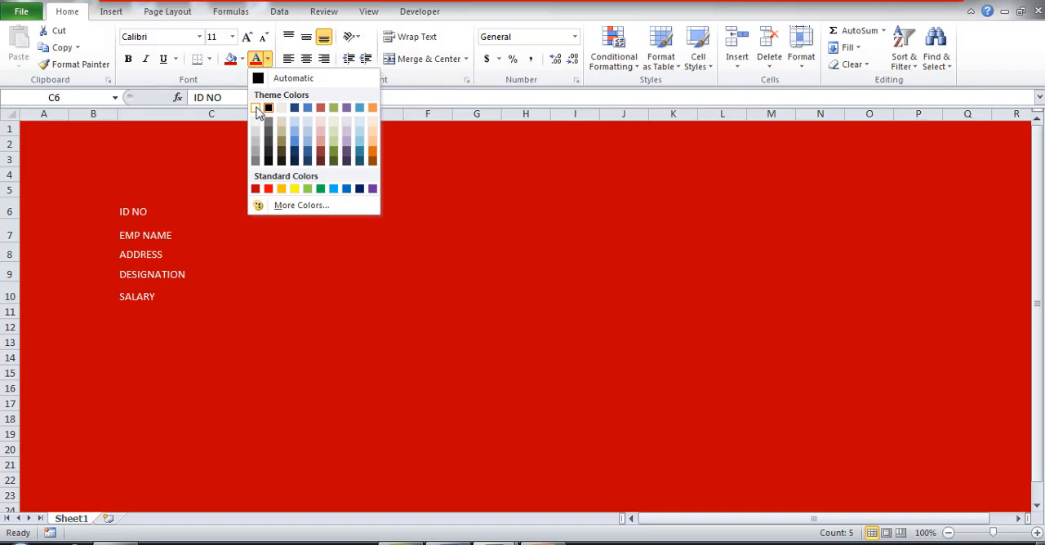
left_click(256, 107)
left_click(128, 59)
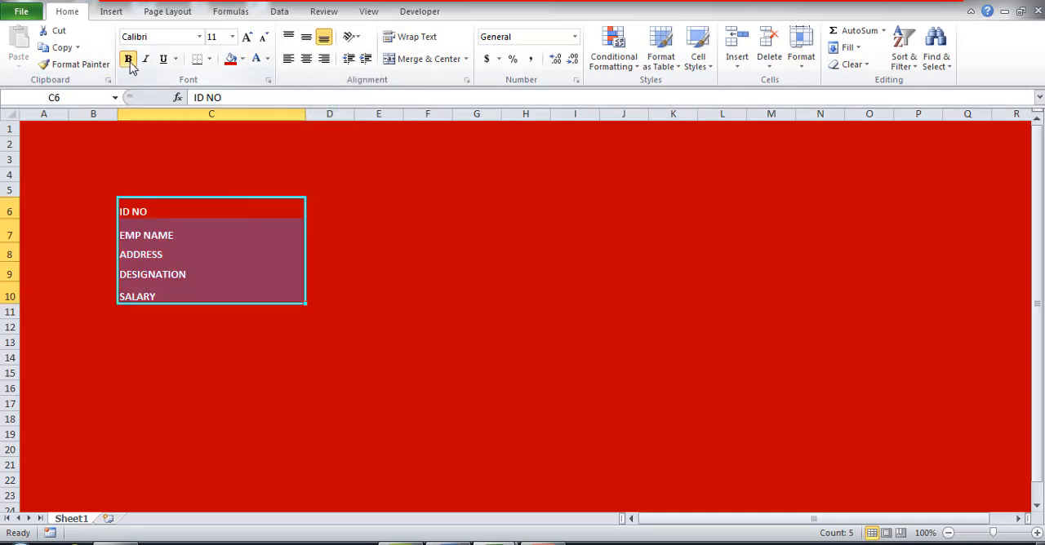
left_click(246, 38)
left_click(247, 38)
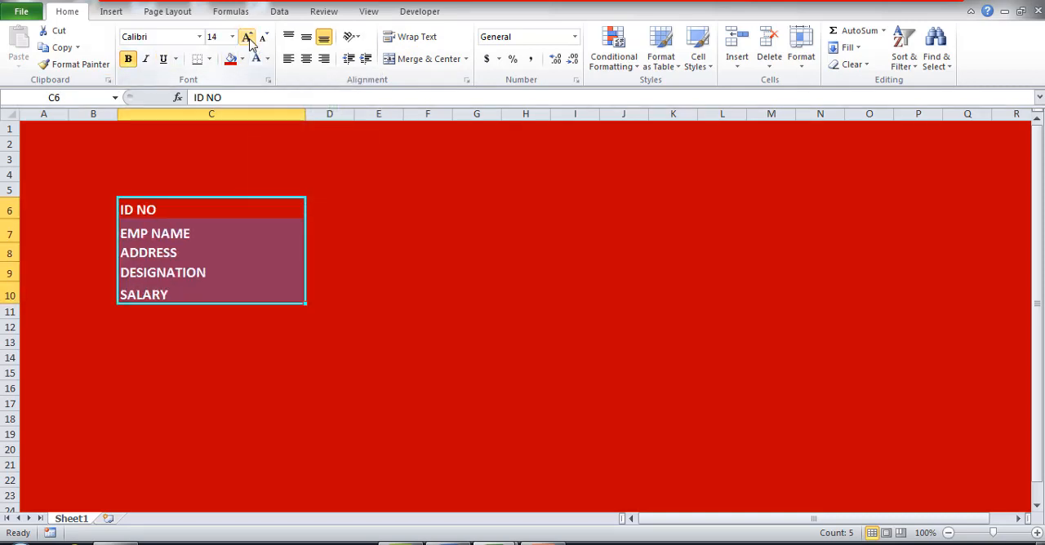
Widen column D to about three times its width and apply All Borders to D6:D10 beside the labels.
left_click(326, 203)
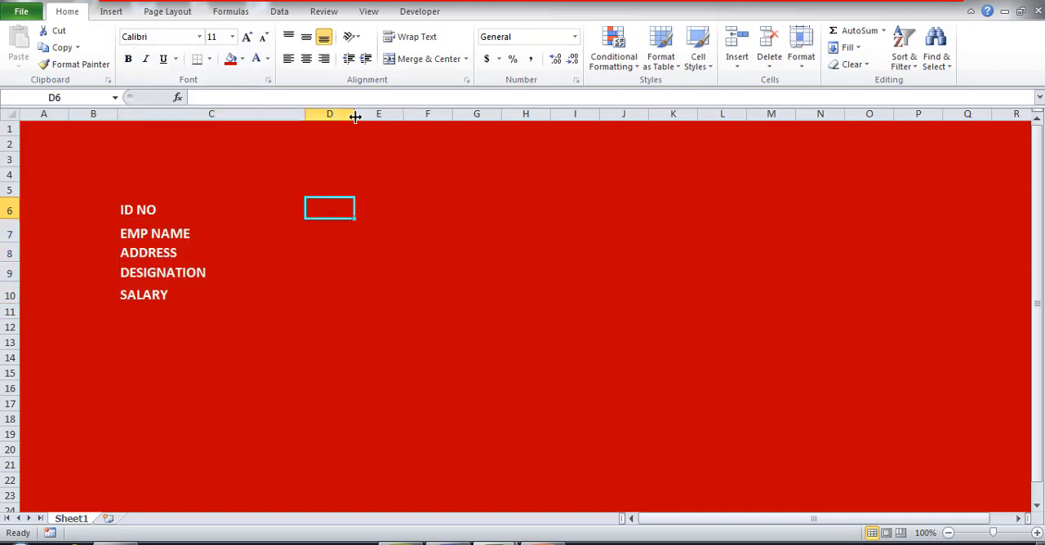
left_click_drag(354, 117, 458, 116)
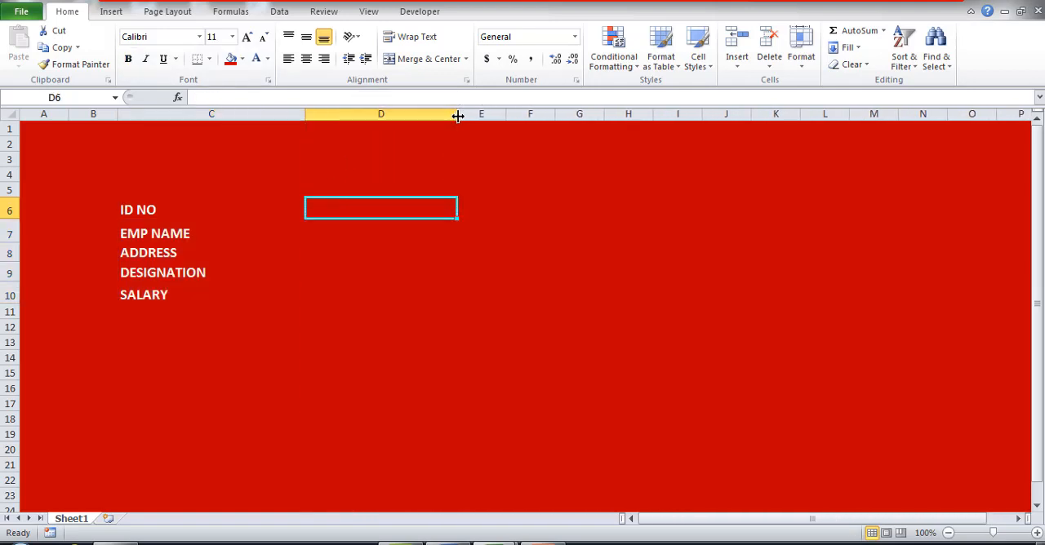
left_click_drag(360, 212, 359, 286)
left_click(209, 59)
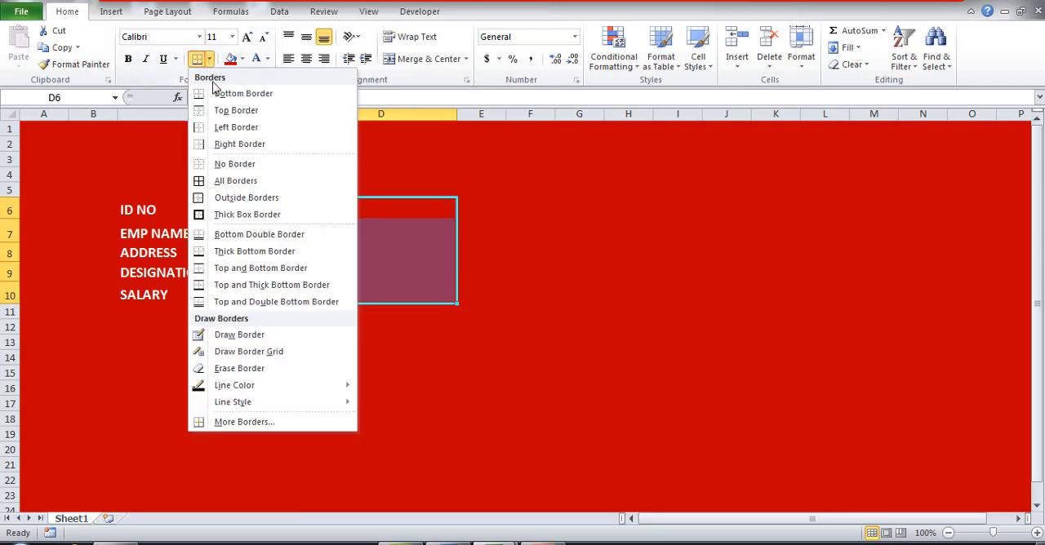
left_click(209, 181)
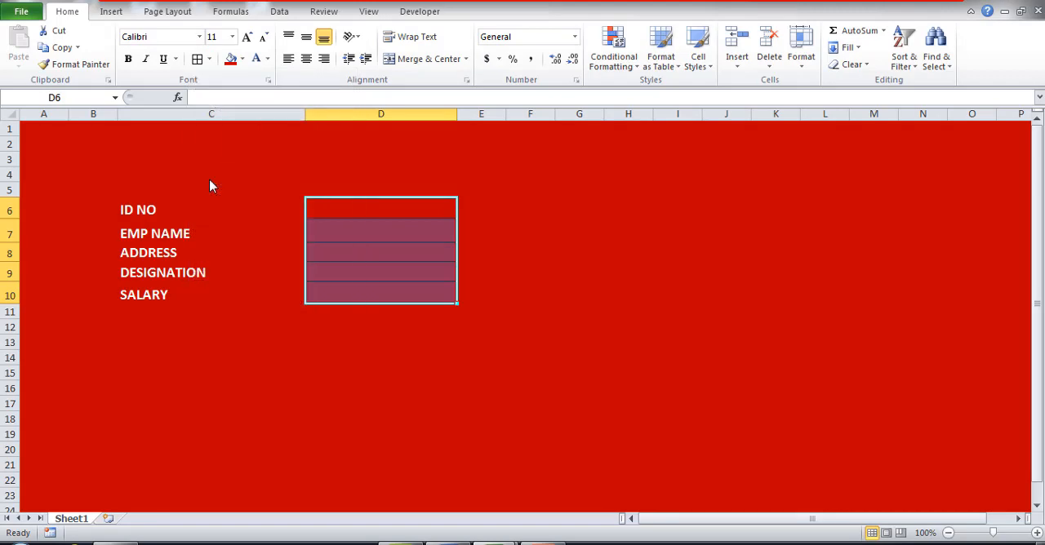
Fill the bordered entry cells D6:D10 with white.
left_click(242, 59)
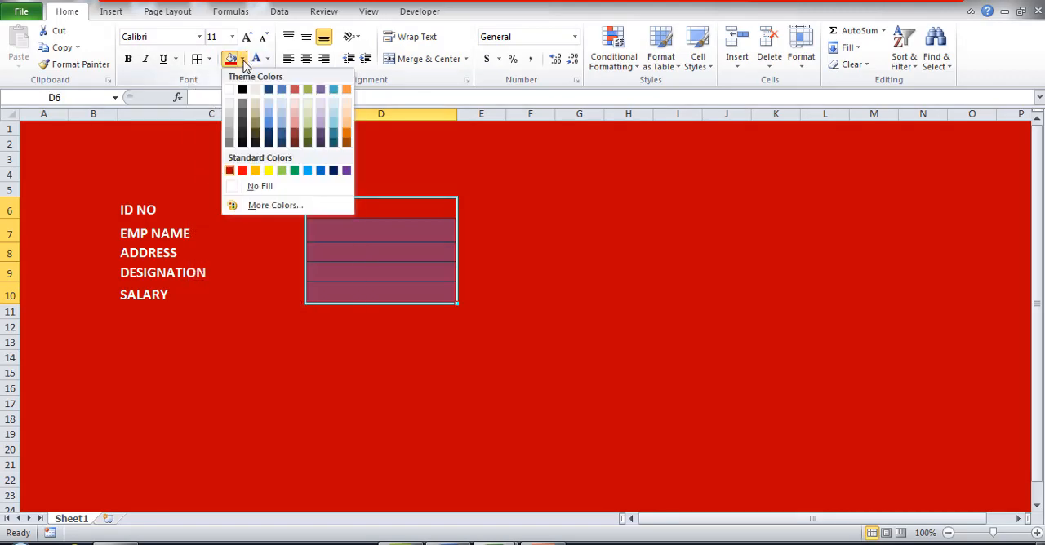
left_click(232, 91)
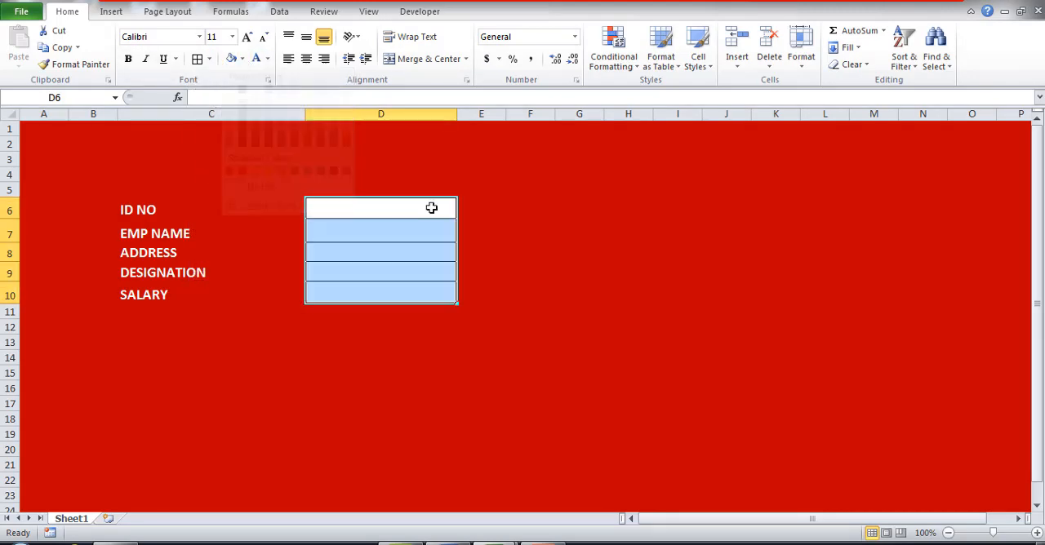
left_click(508, 265)
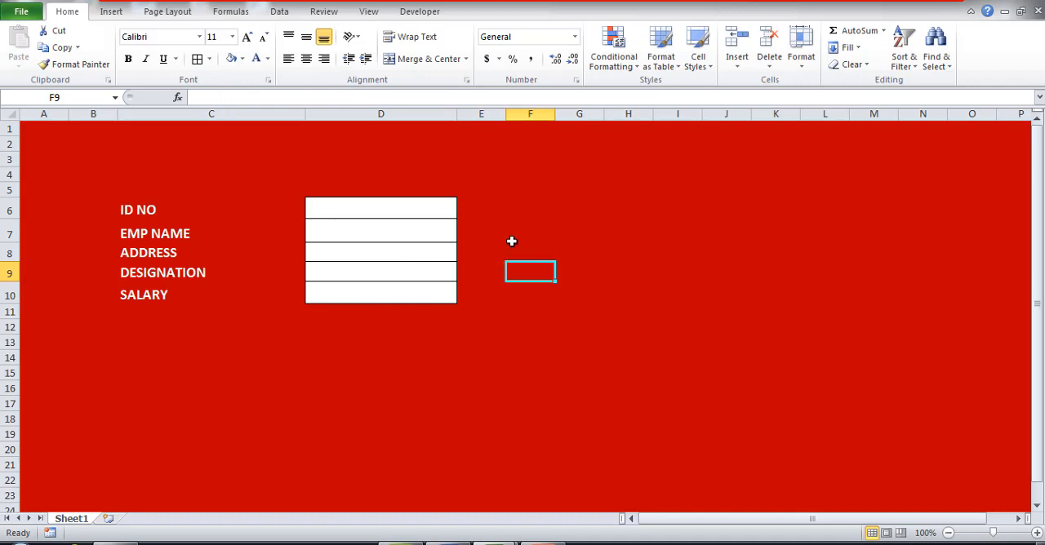
Draw a rounded rectangle about 1.18" wide and 0.35" high below the entry cells in column D.
left_click(106, 16)
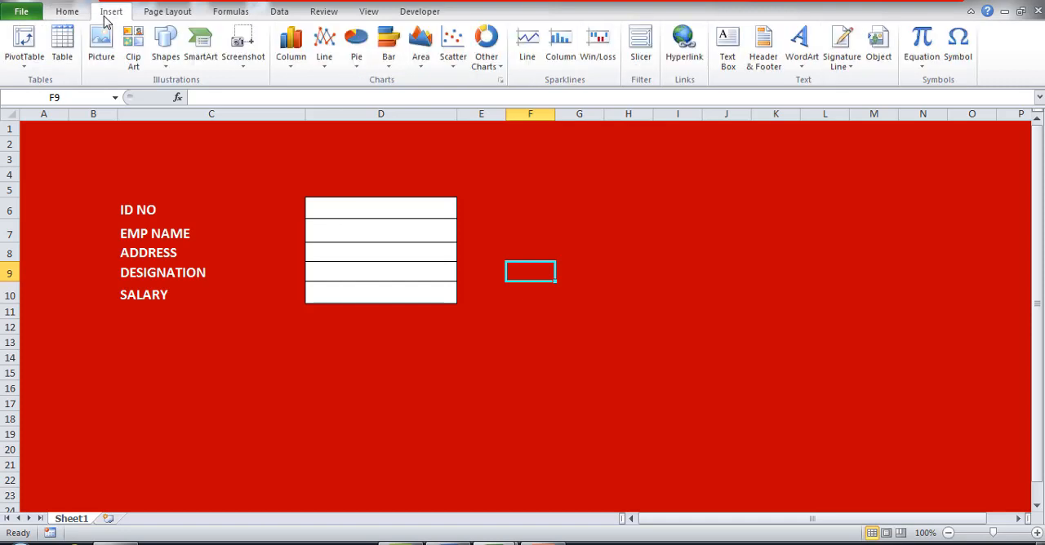
left_click(164, 69)
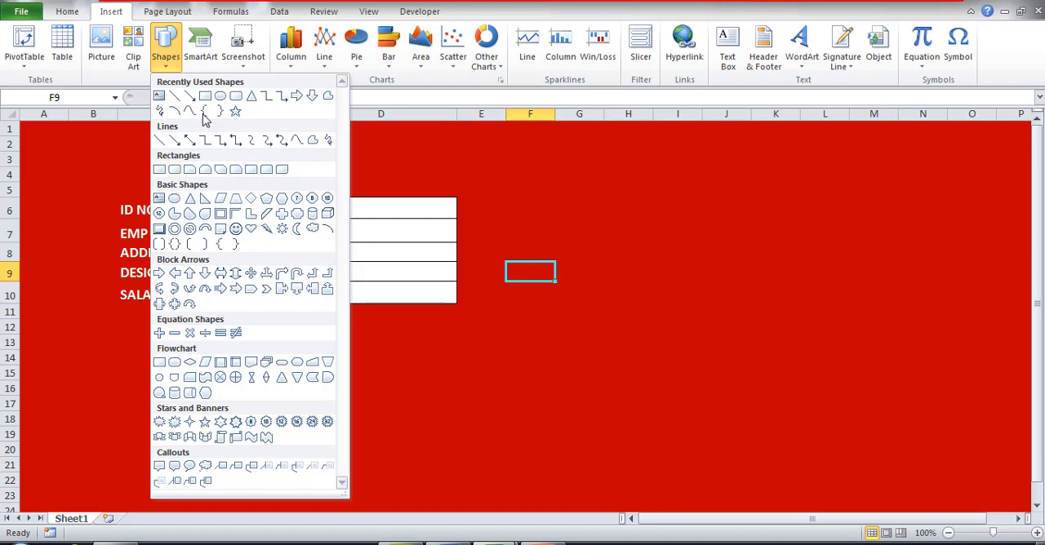
left_click(236, 97)
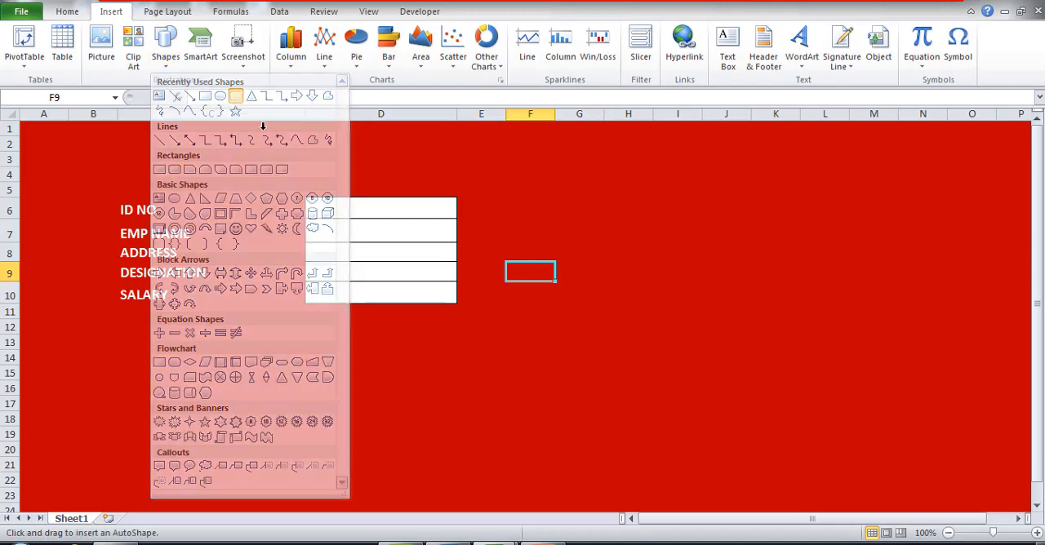
mouse_move(336, 324)
left_mouse_down()
mouse_move(397, 329)
mouse_move(422, 349)
left_mouse_up()
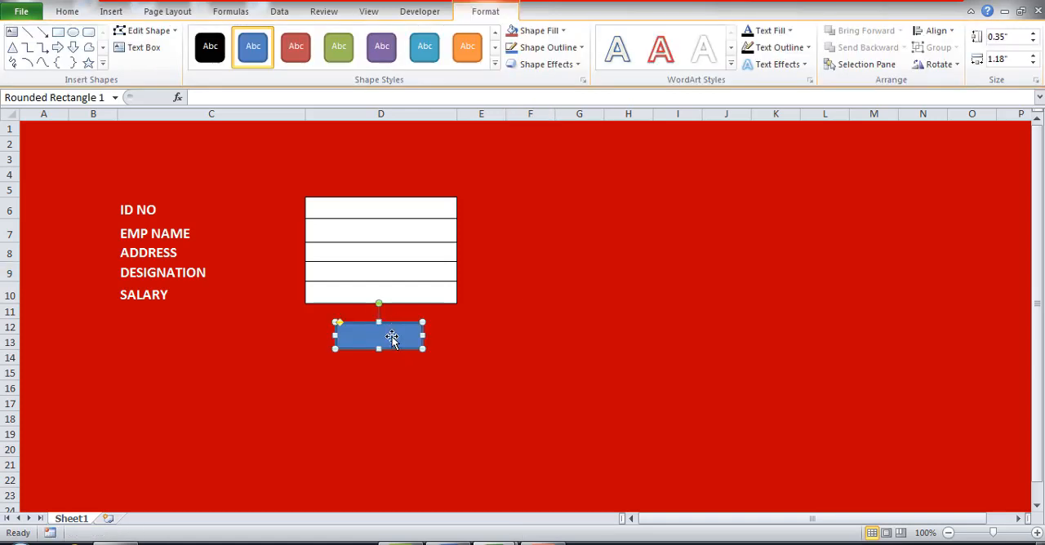
Add the text "SUBMIT" to the rounded rectangle and leave the shape selected.
right_click(392, 337)
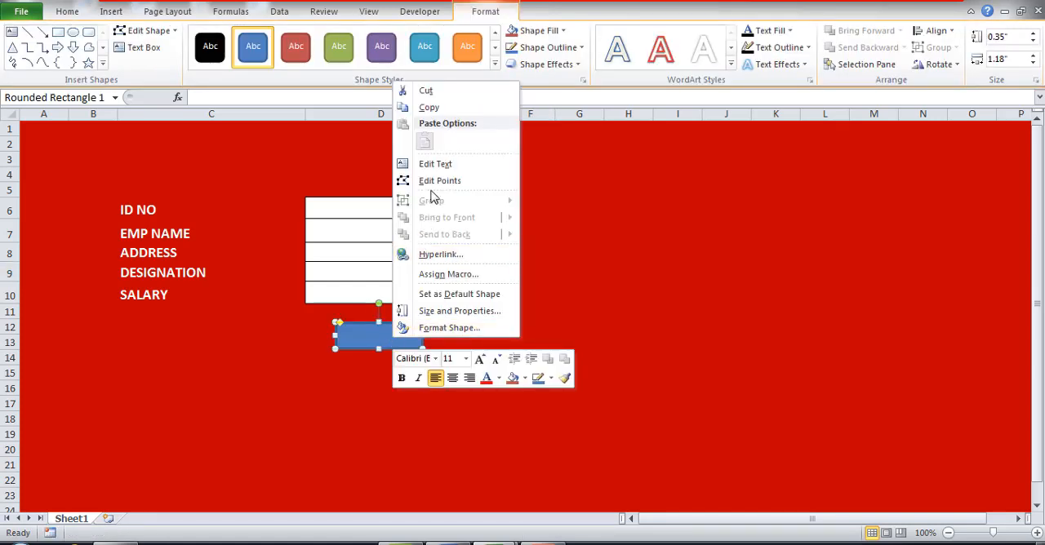
left_click(434, 163)
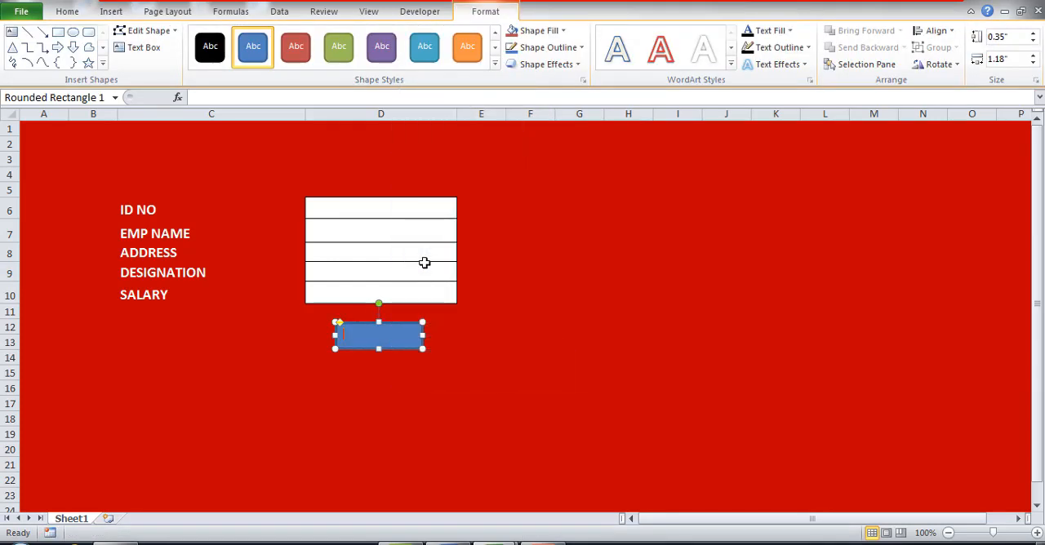
type("SUBMIT")
left_click_drag(387, 384, 383, 372)
left_click(384, 337)
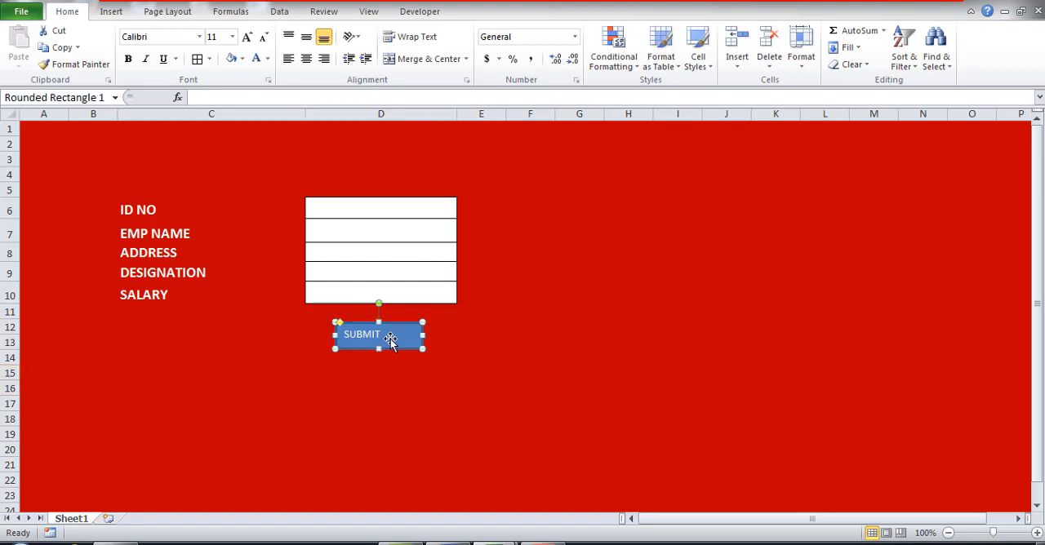
Make the SUBMIT text on the rounded rectangle bold at font size 16 and deselect the shape.
double_click(370, 336)
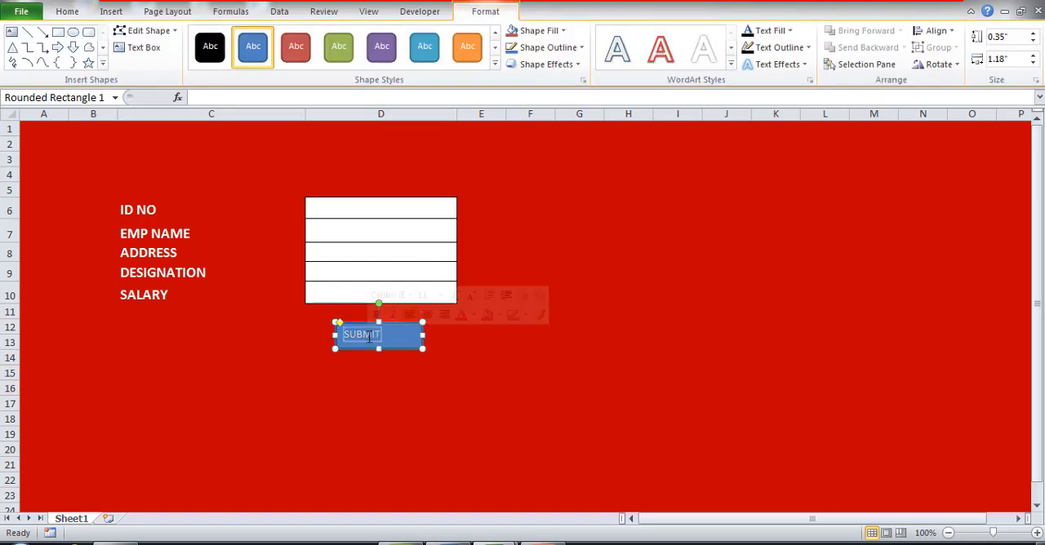
left_click(111, 15)
left_click(66, 13)
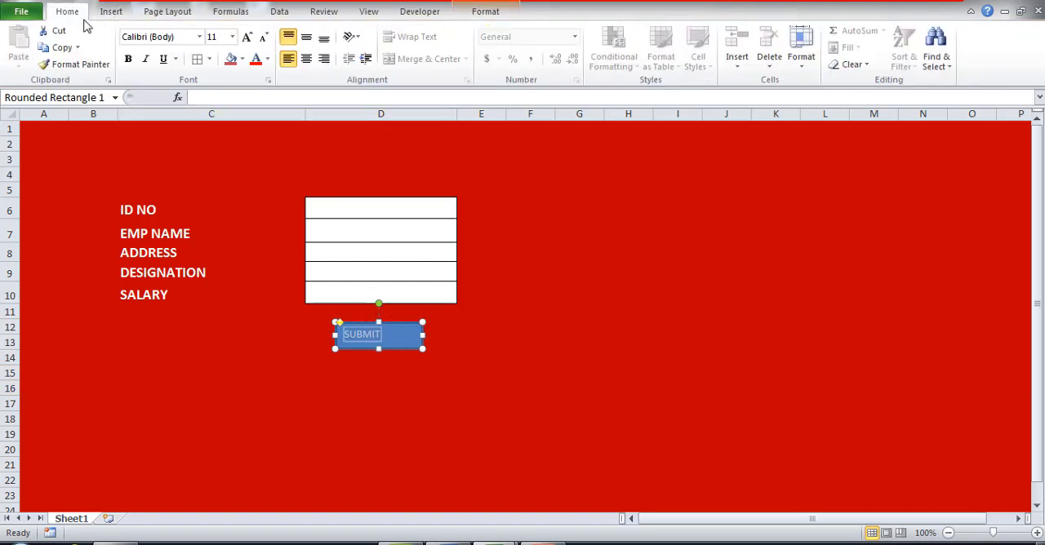
left_click(127, 58)
left_click(246, 38)
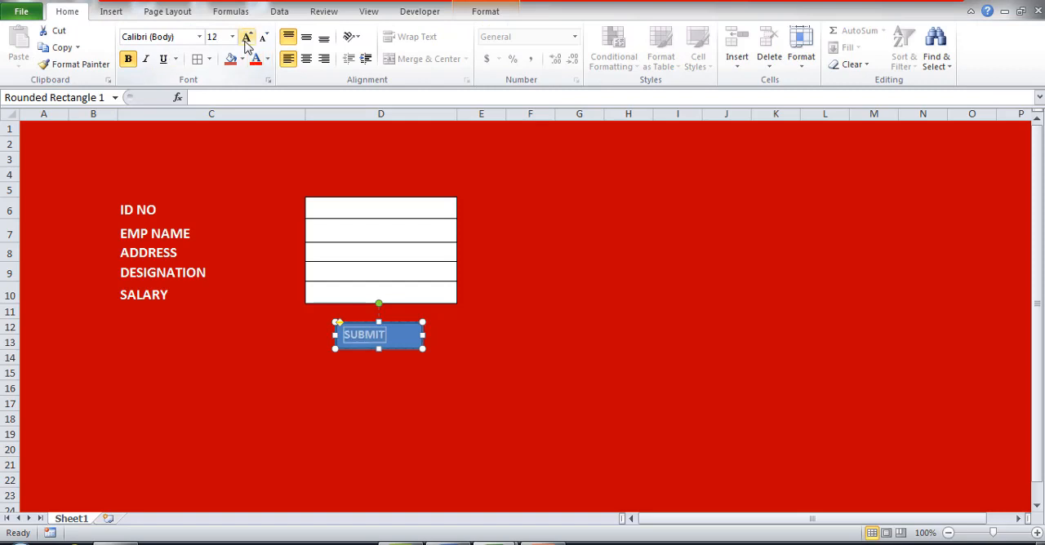
left_click(247, 38)
left_click(246, 38)
left_click(383, 400)
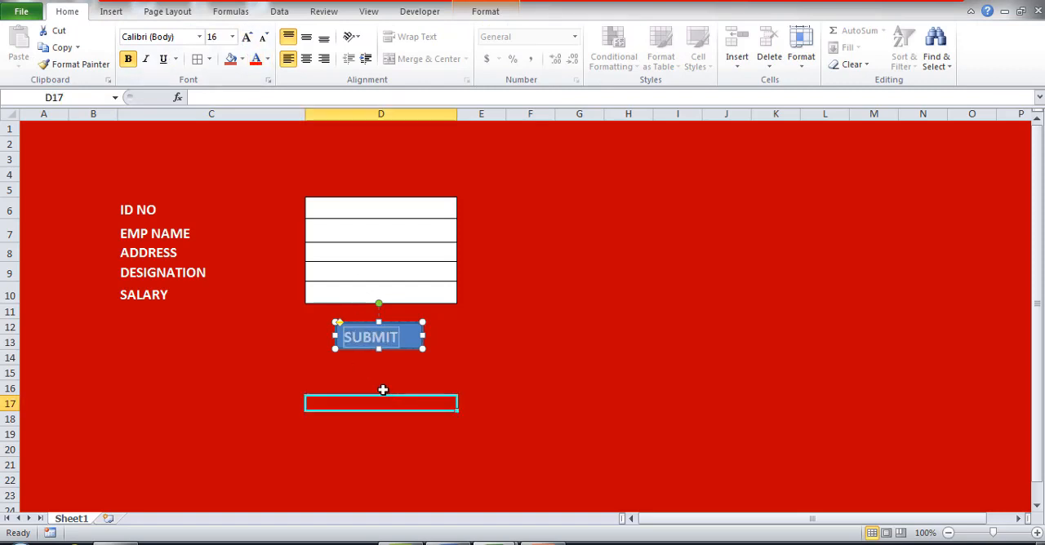
left_click(384, 340)
left_click(465, 336)
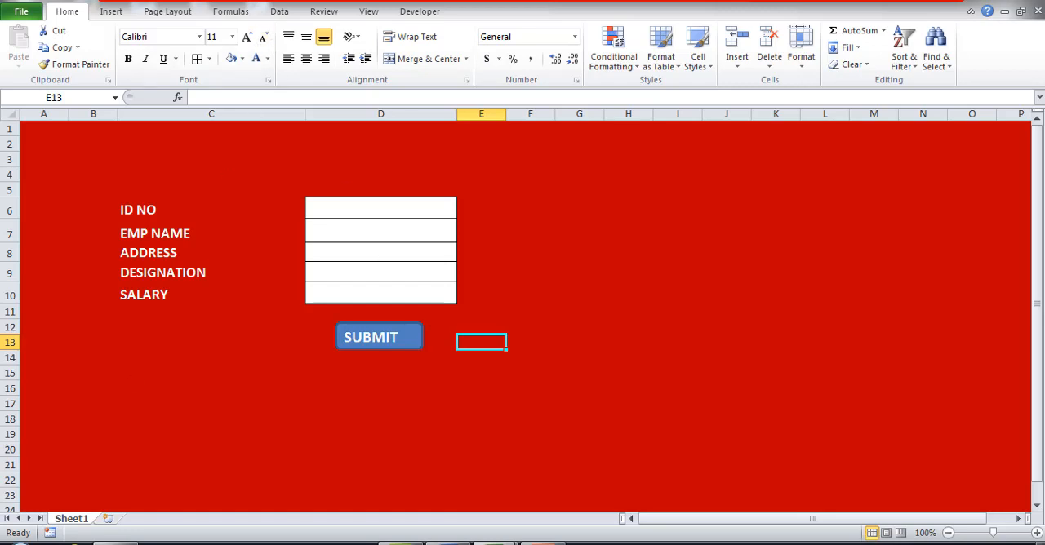
Insert a new worksheet and enter the headers "ID NO" in A1 and "EMP NAME" in B1.
left_click(110, 519)
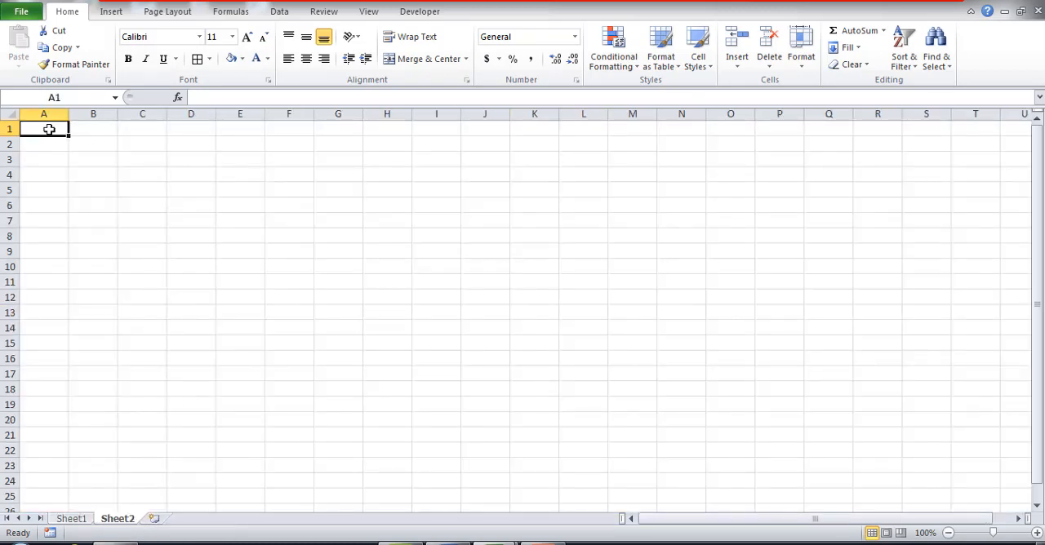
type("ID")
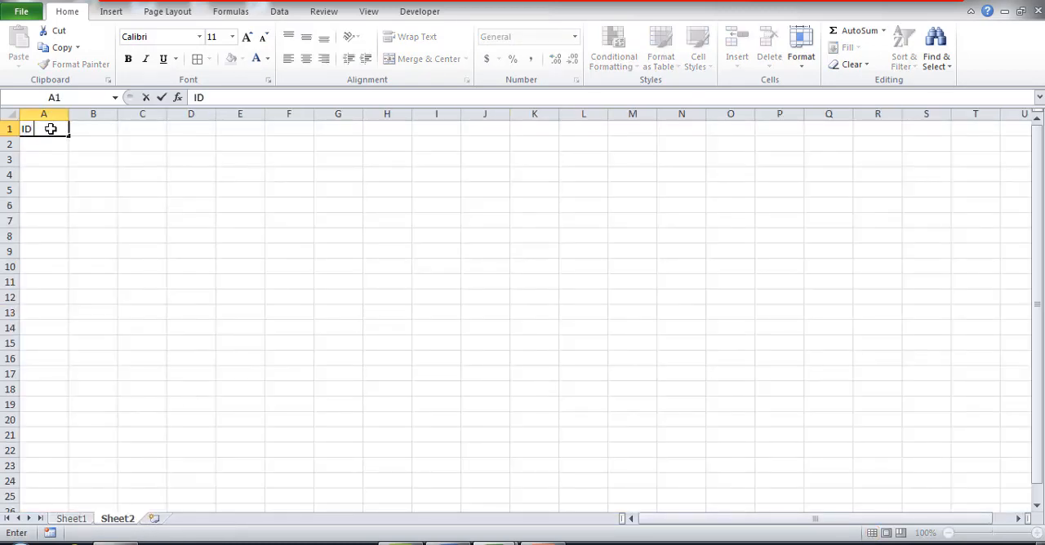
type(" NO")
key("Tab")
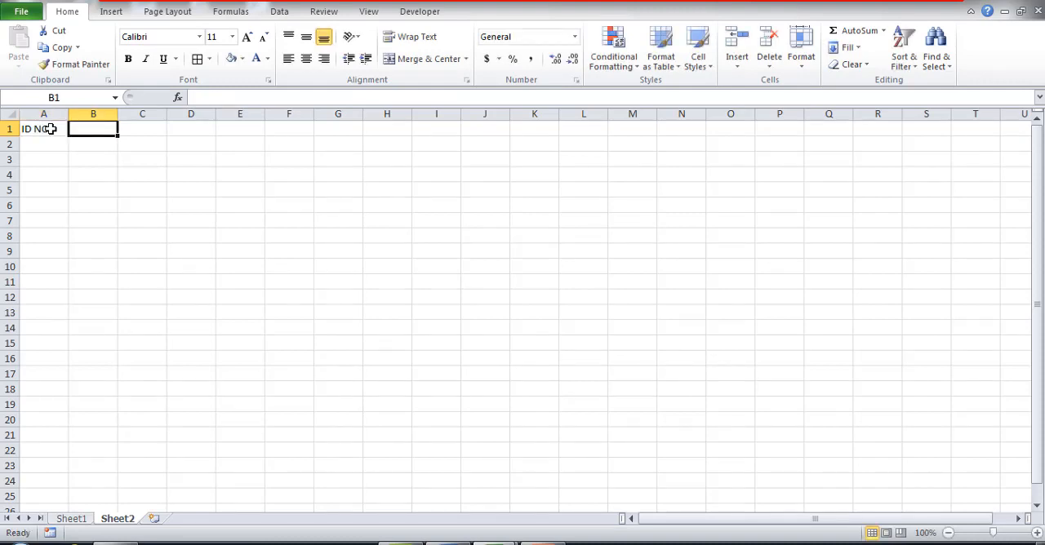
type("EMP")
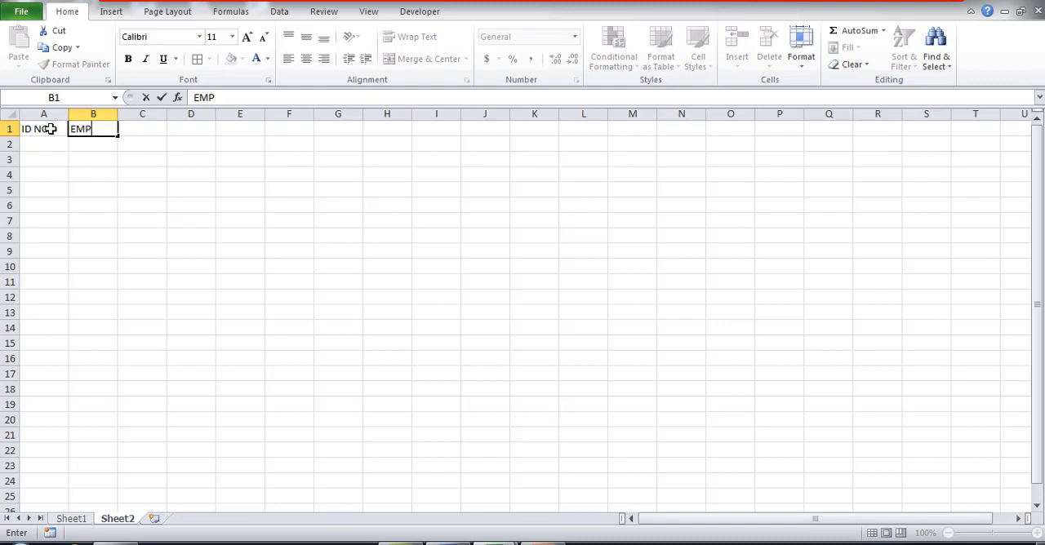
type(" NAME")
key("Tab")
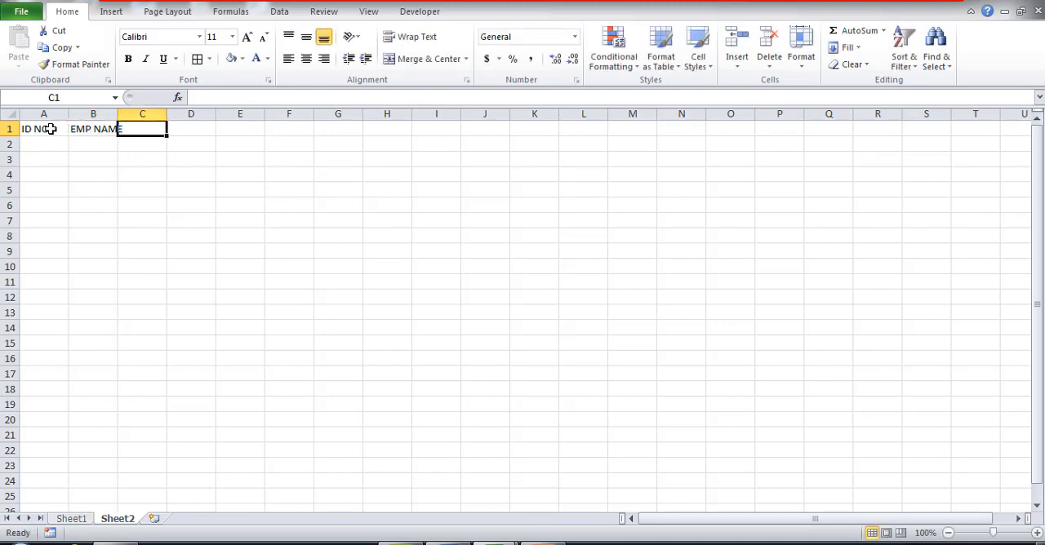
Enter the headers "ADDRESS", "DESIGNATION" and "SALARY" in C1:E1 of Sheet2.
type("ADDRESS")
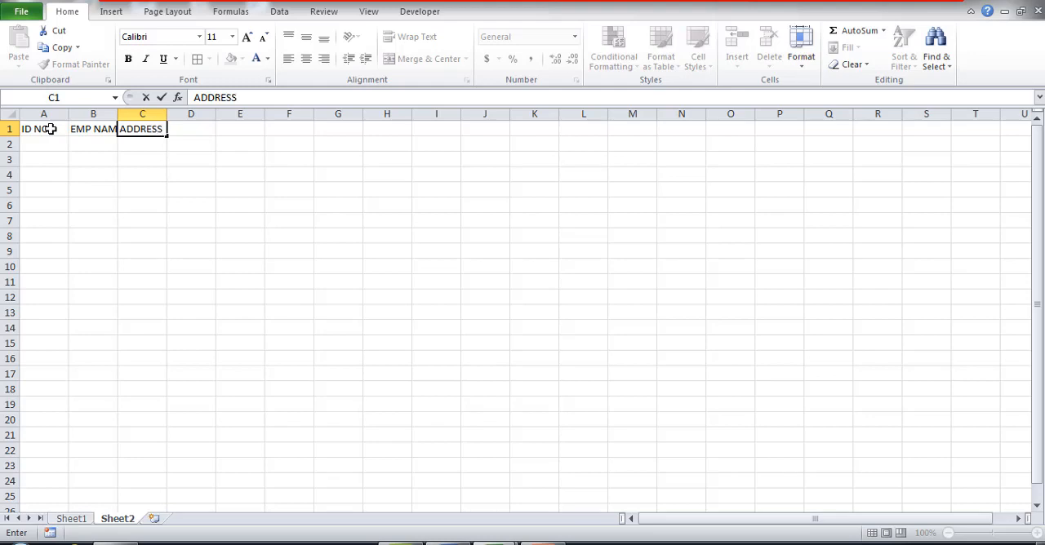
key("Tab")
type("DES")
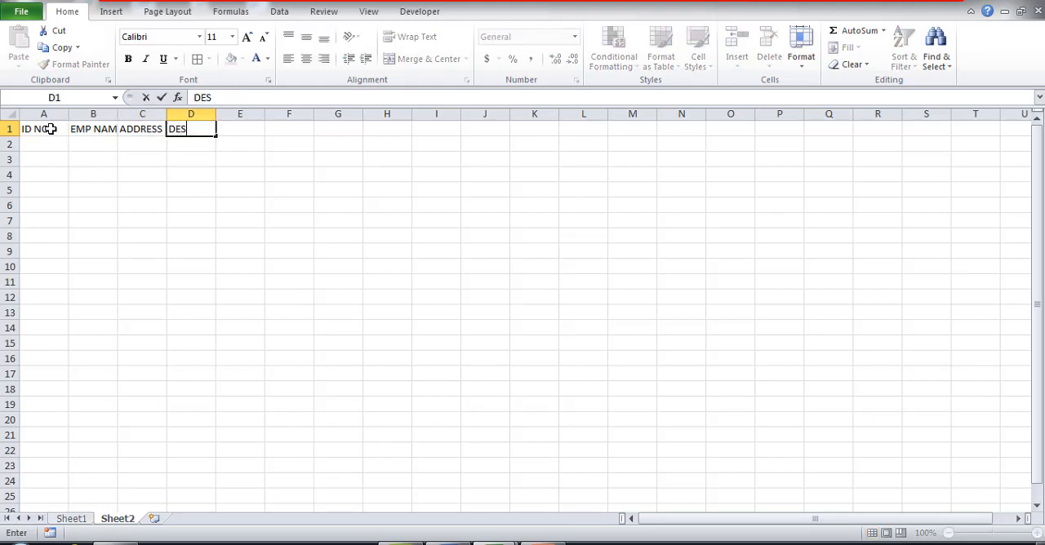
type("IGNATION")
key("Tab")
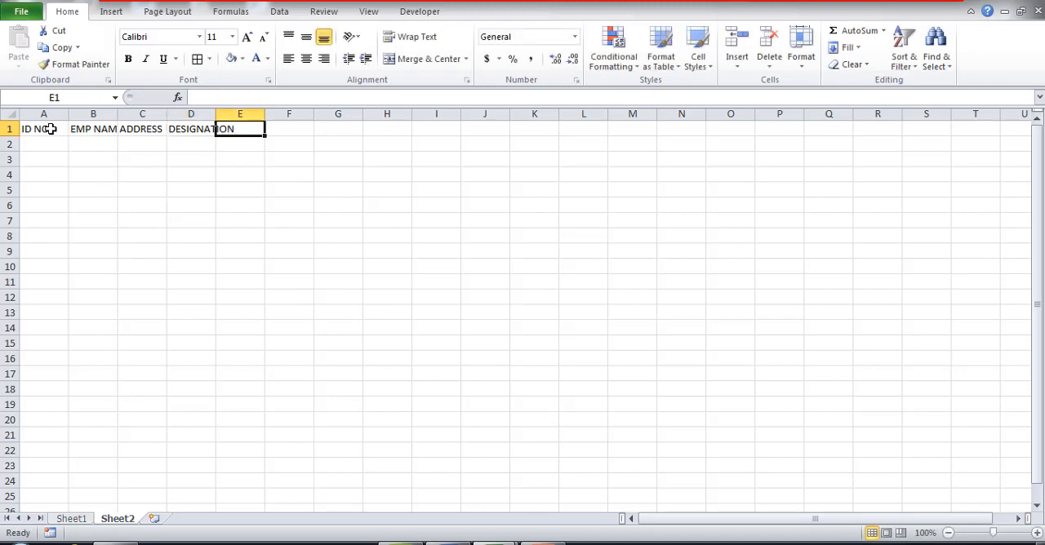
type("SALARY")
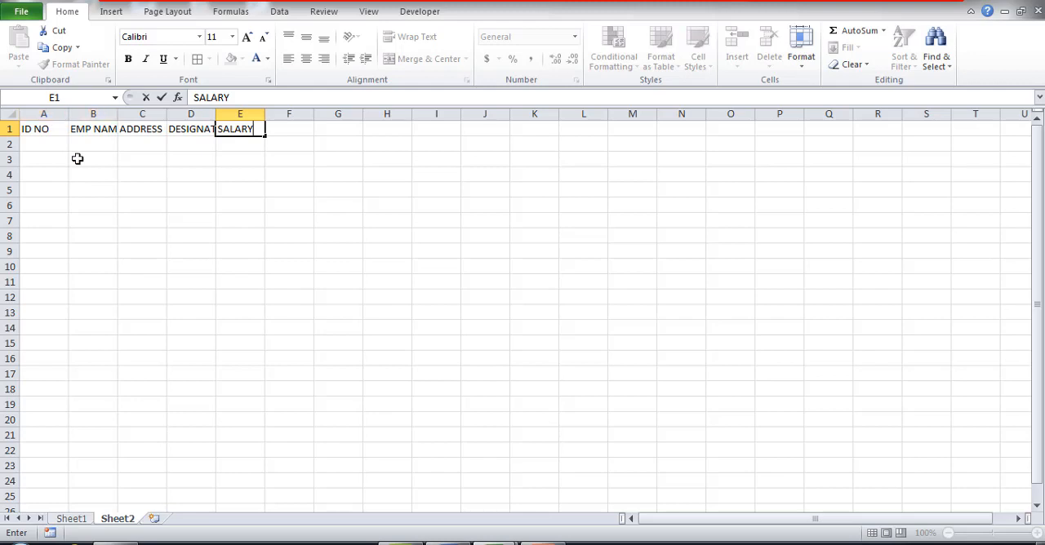
left_click_drag(121, 263, 123, 236)
Widen columns A to E on Sheet2 so that every header fits with room to spare.
left_click_drag(68, 118, 325, 113)
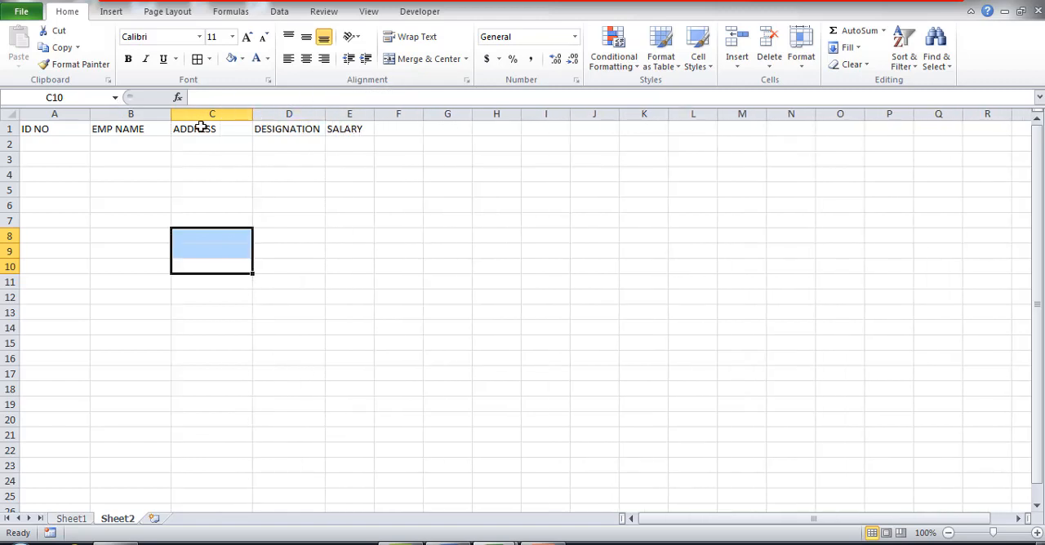
left_click_drag(172, 114, 196, 115)
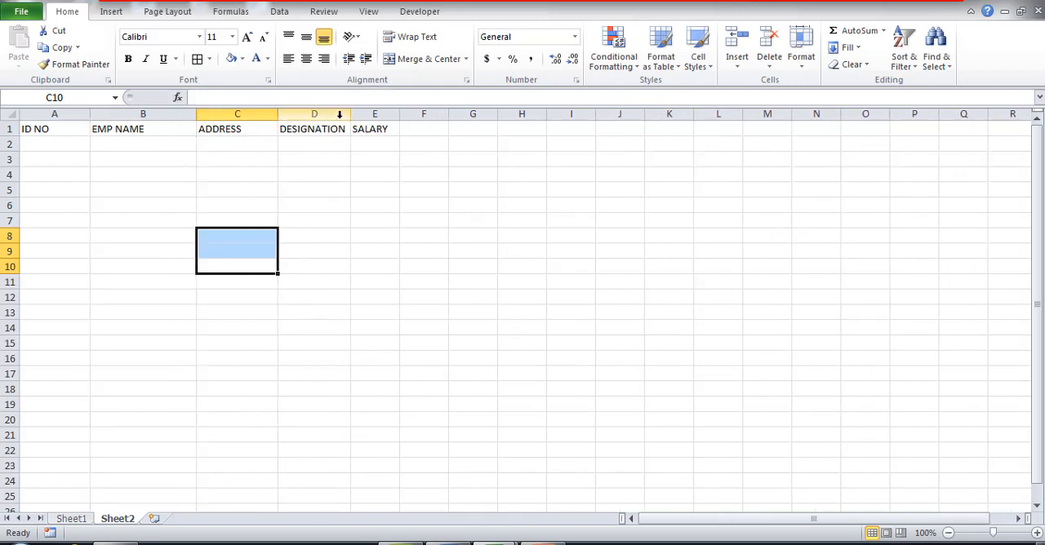
left_click_drag(400, 115, 420, 115)
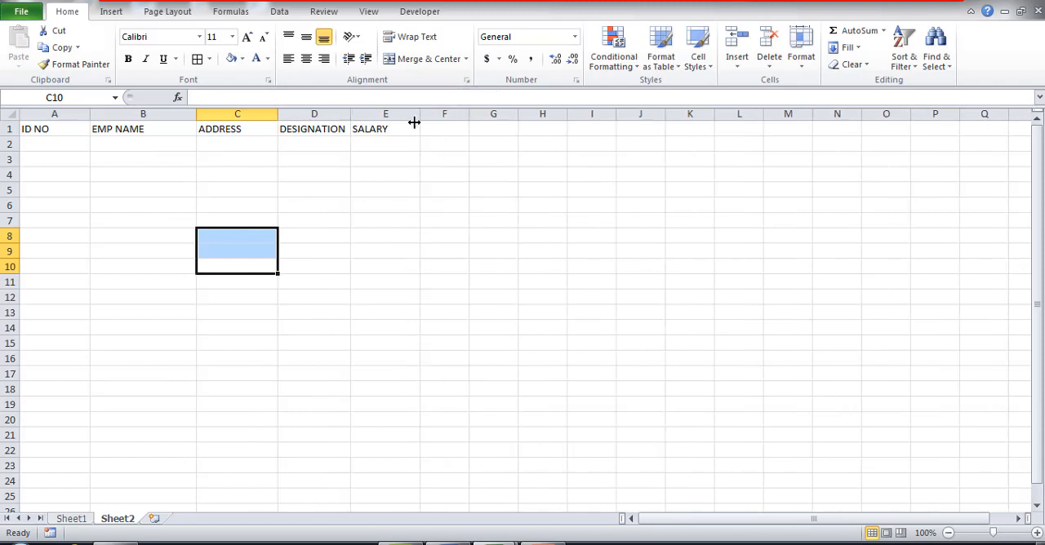
left_click(400, 169)
Convert A1:E23 into a table that uses row 1 as headers and widen the DESIGNATION column slightly.
left_click(39, 130)
left_click_drag(38, 130, 364, 460)
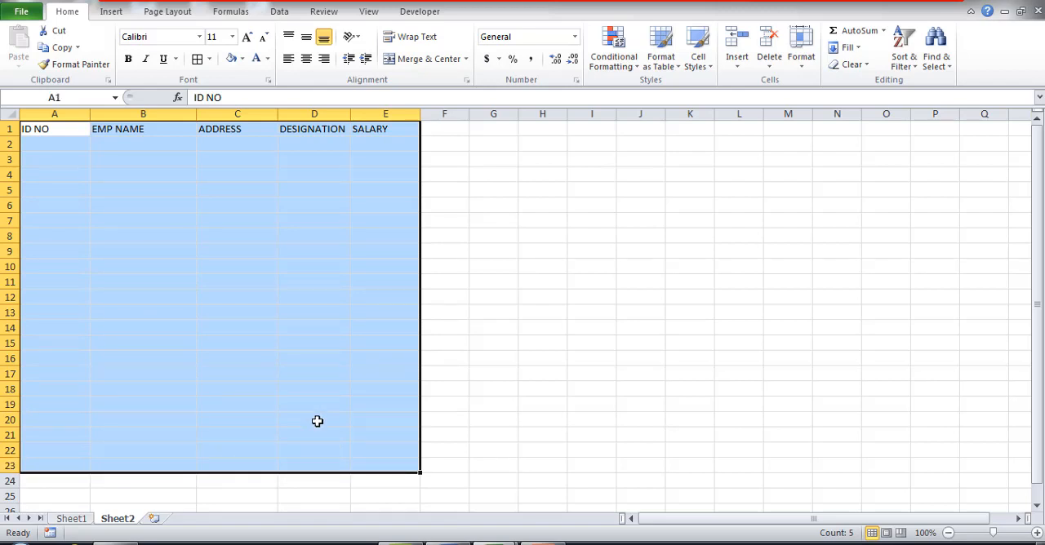
key("ctrl+t")
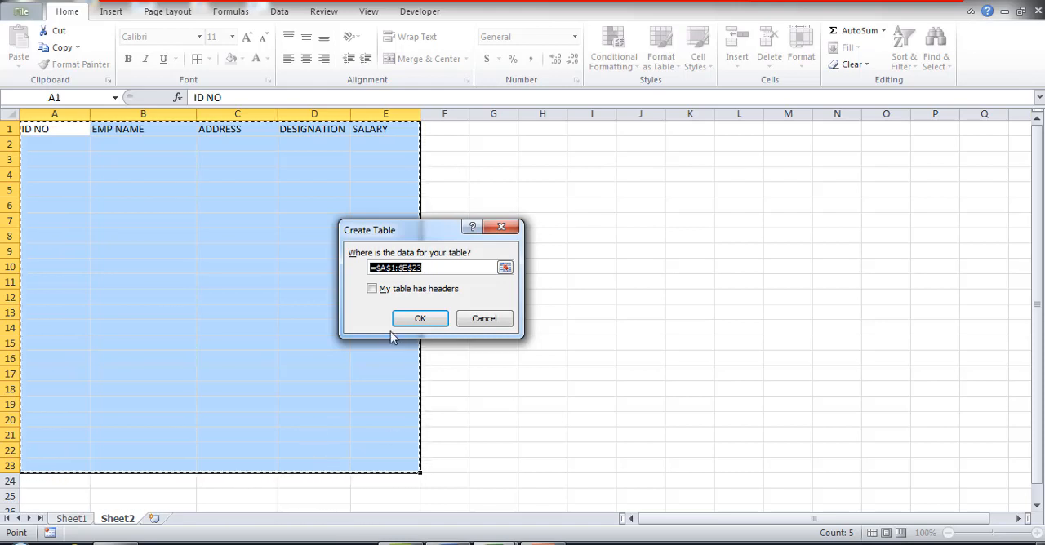
left_click(371, 289)
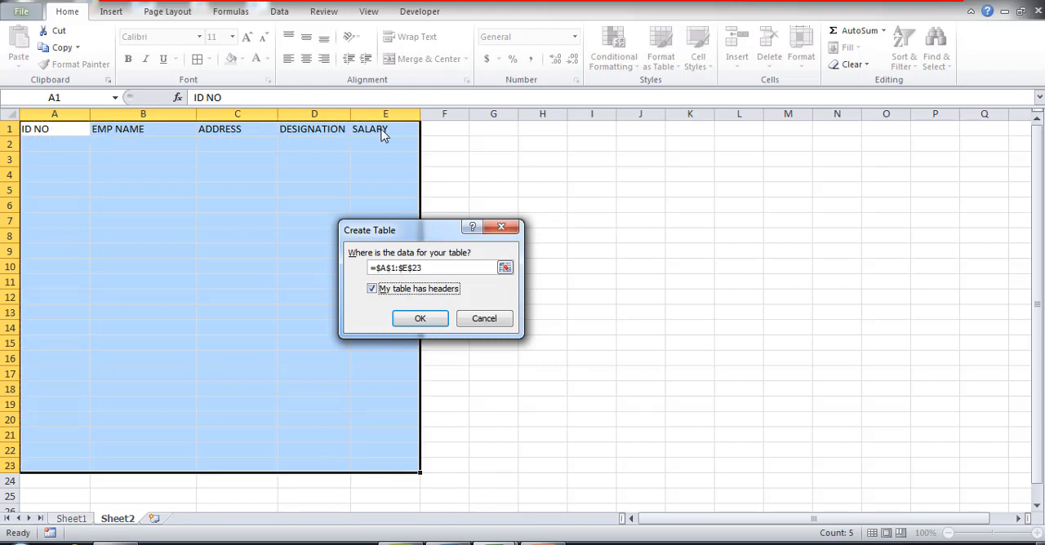
left_click(437, 325)
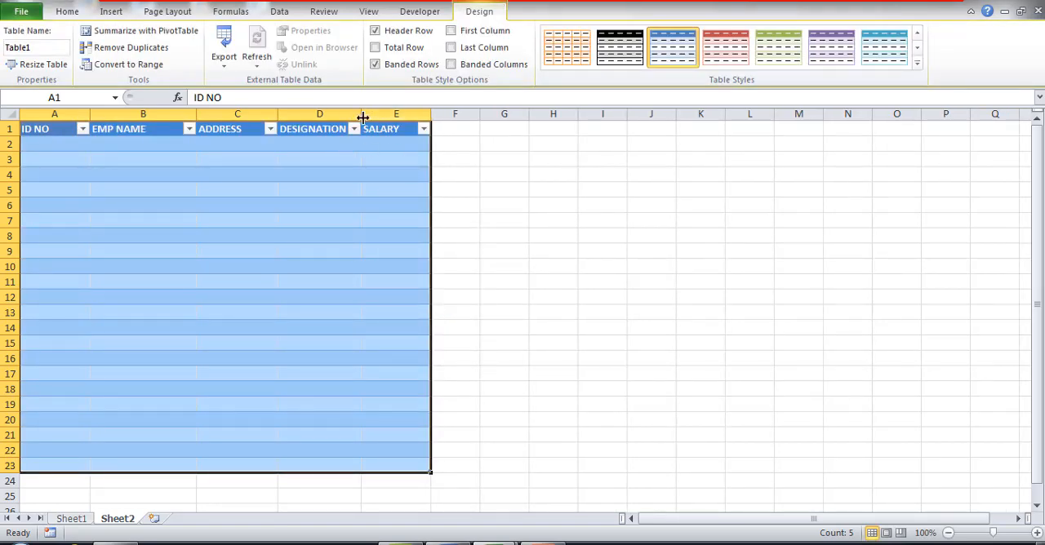
left_click_drag(363, 116, 370, 117)
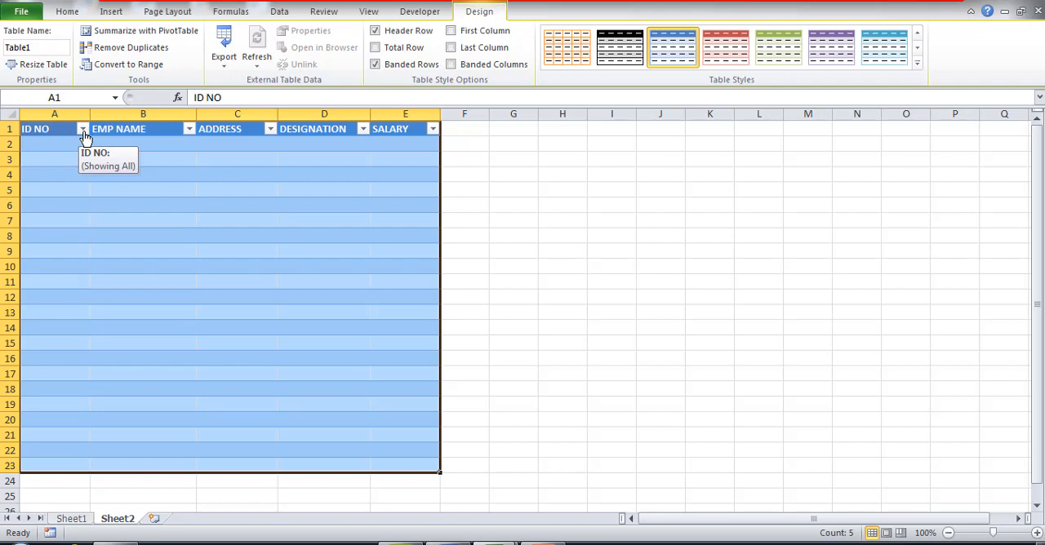
Remove the filter buttons from the table's header row and return to Sheet1.
key("ctrl+shift+l")
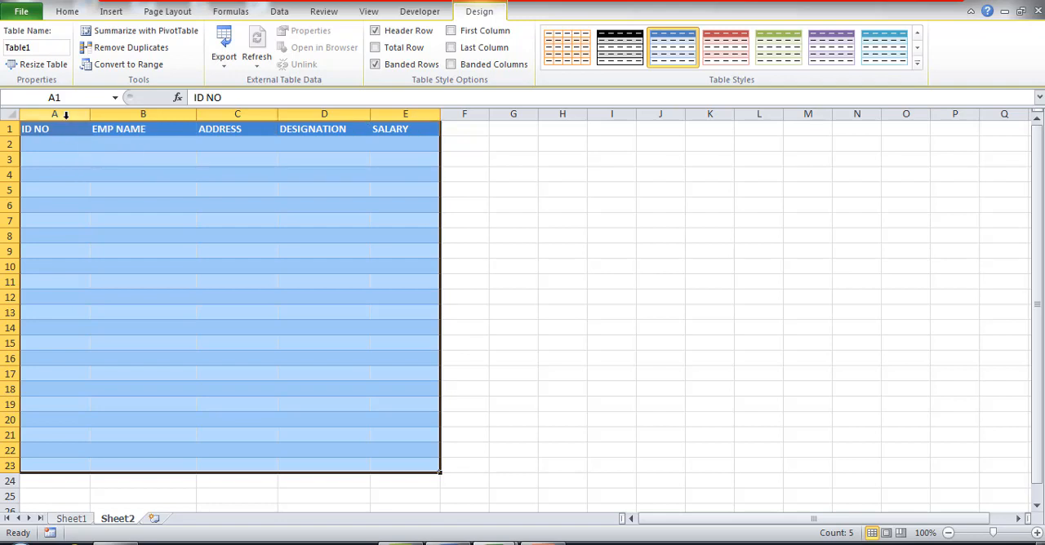
left_click(71, 519)
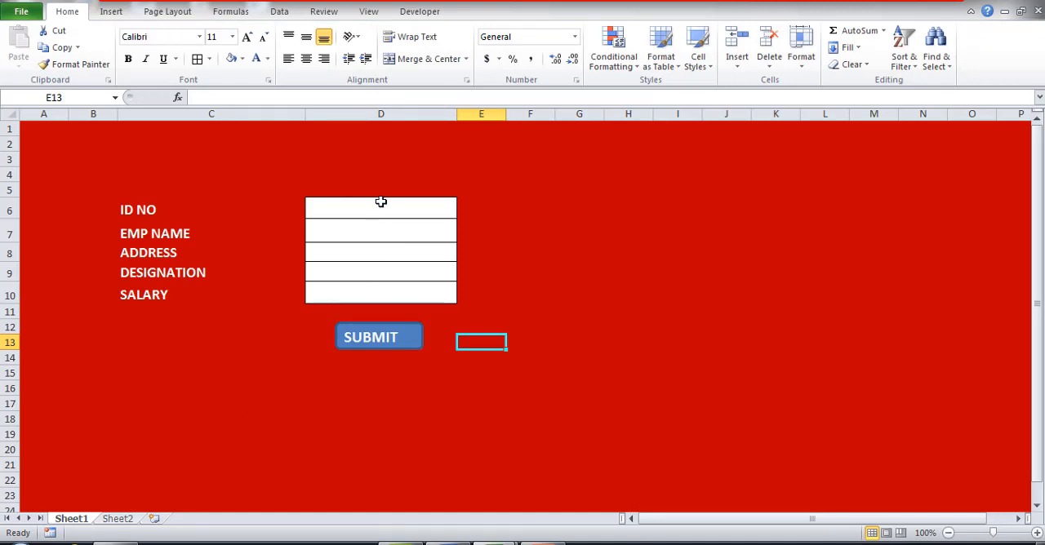
type("236")
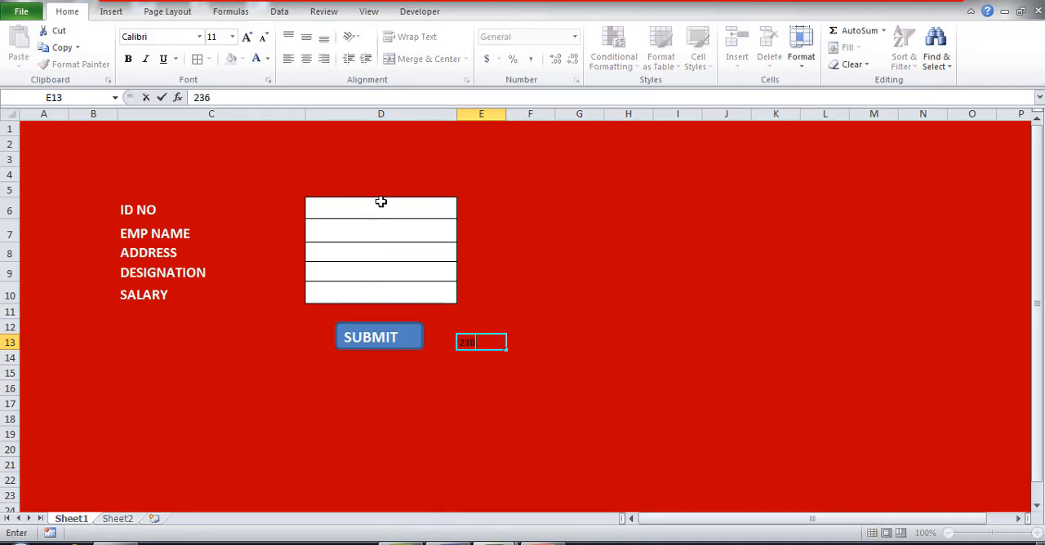
key("Return")
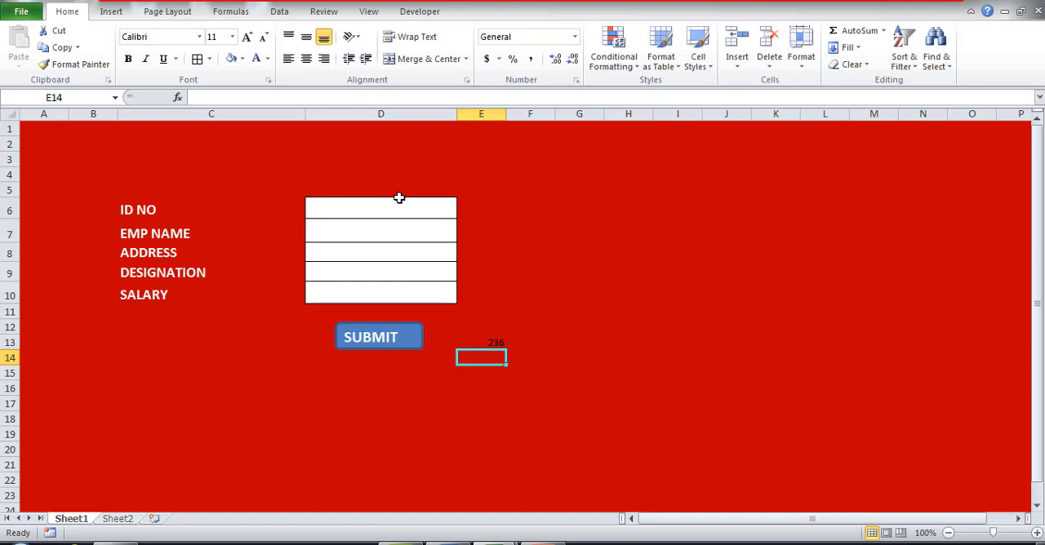
key("Up")
key("Delete")
Enter a sample employee's ID number in D6 and name in D7 of the form.
left_click(390, 208)
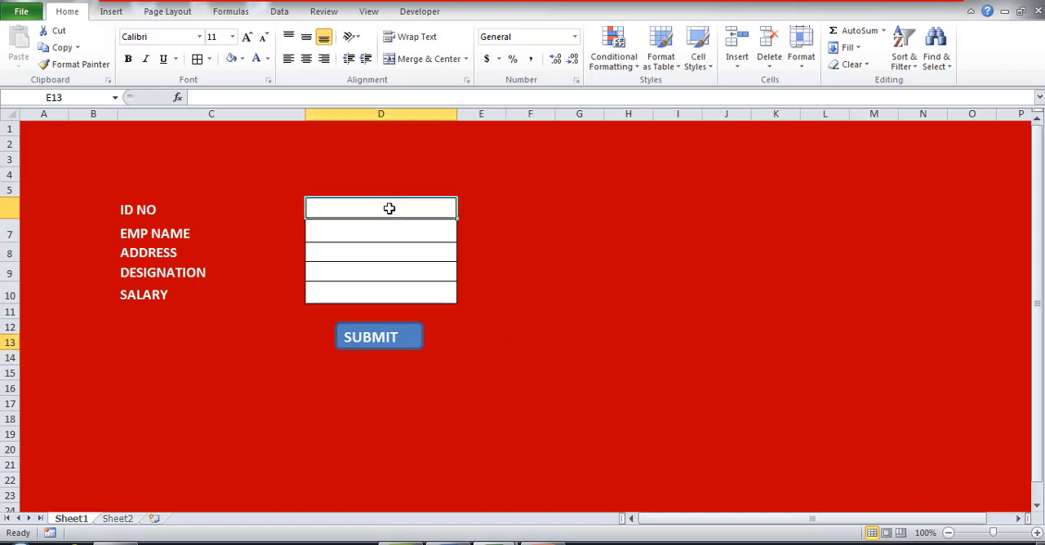
type("236")
key("Return")
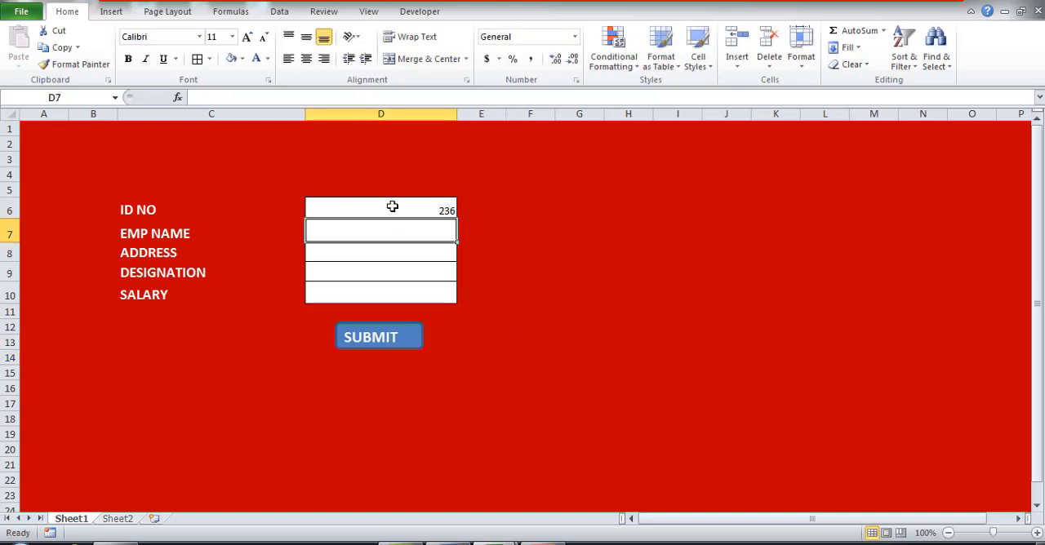
type("MANU")
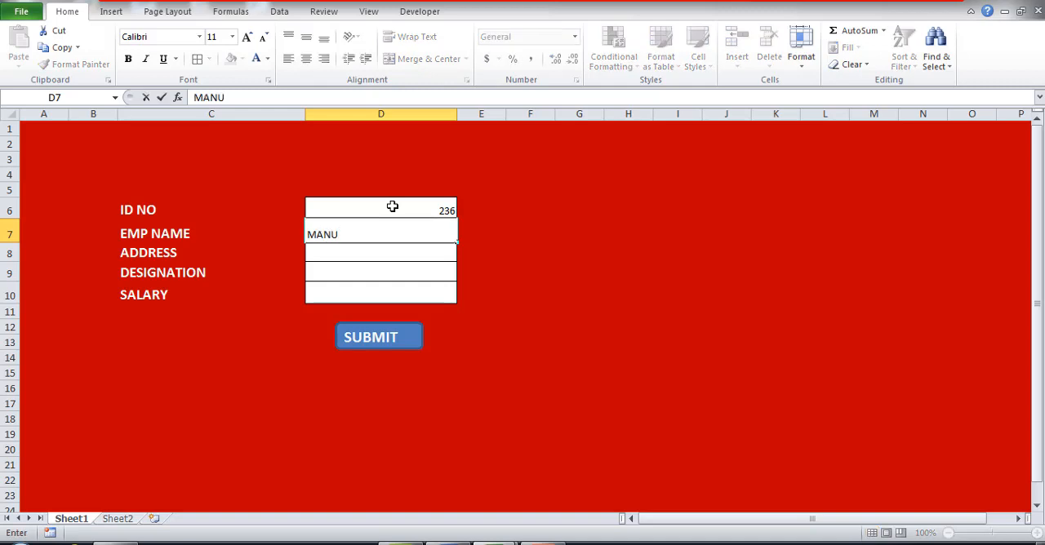
key("Return")
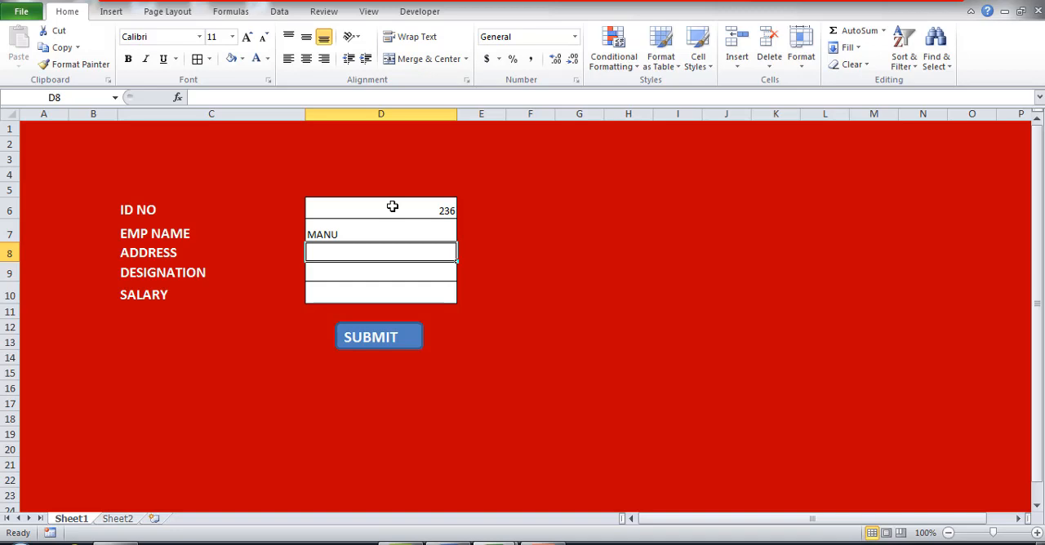
Enter the employee's address in D8 and dismiss the Windows color scheme message without changing the scheme.
type("GAN")
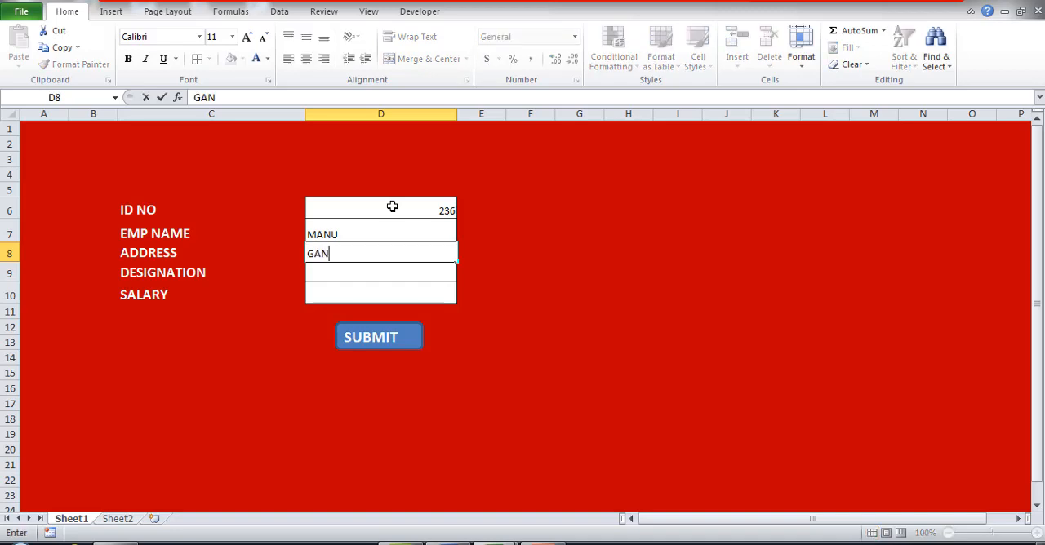
type("DHI BHAVAN")
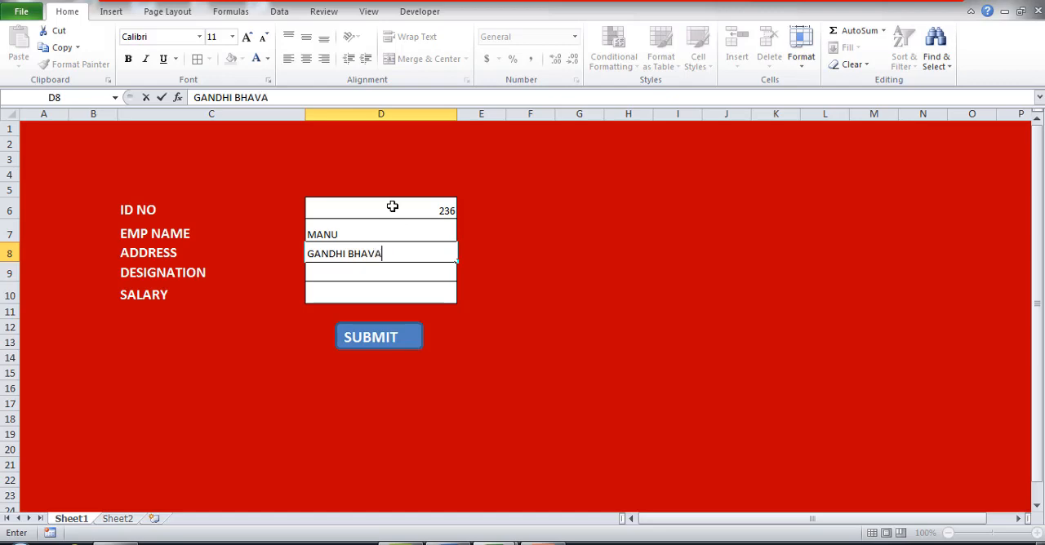
left_click(401, 273)
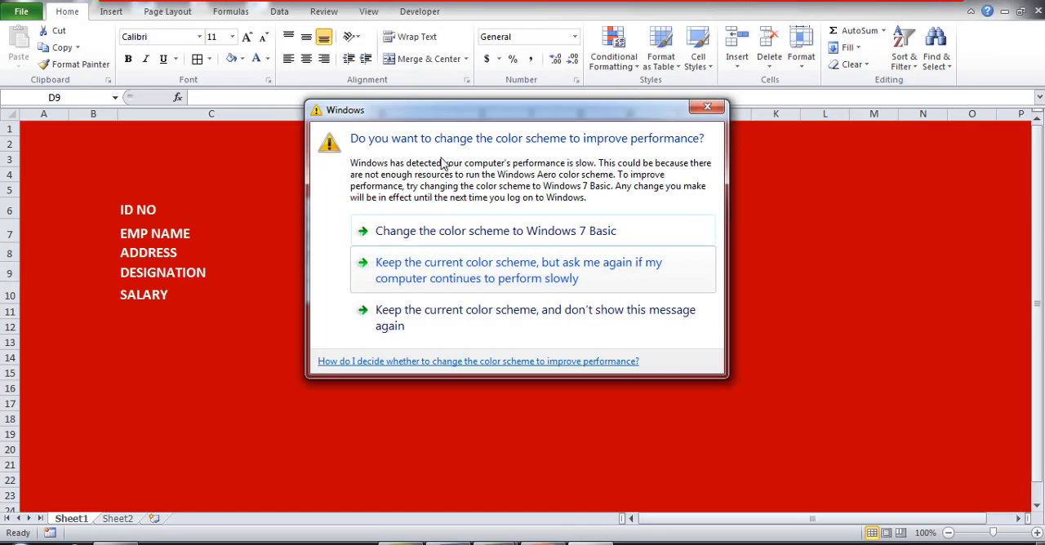
left_click(707, 106)
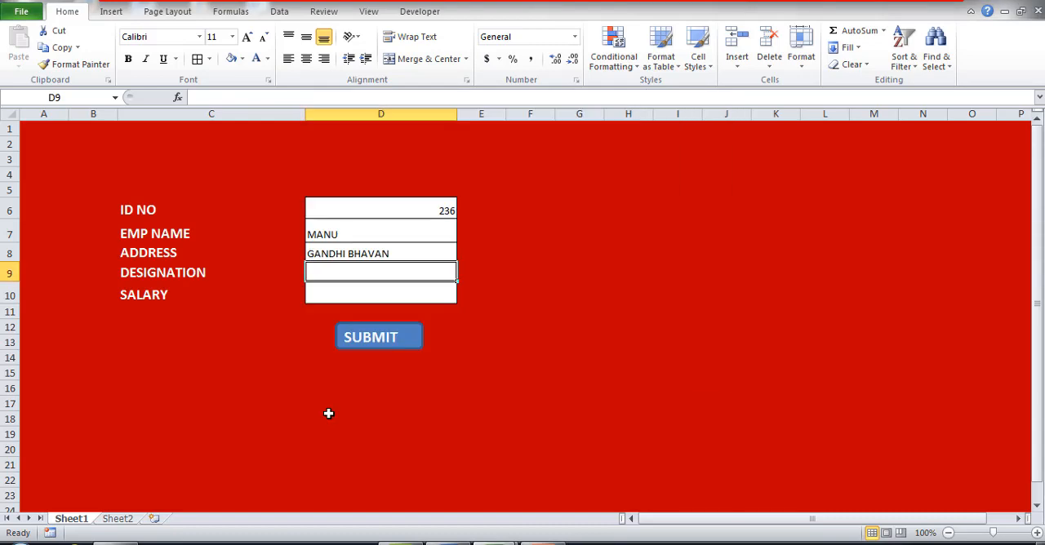
Enter MANAGER as the designation in D9 and 40000 as the salary in D10 of the form.
type("MANA")
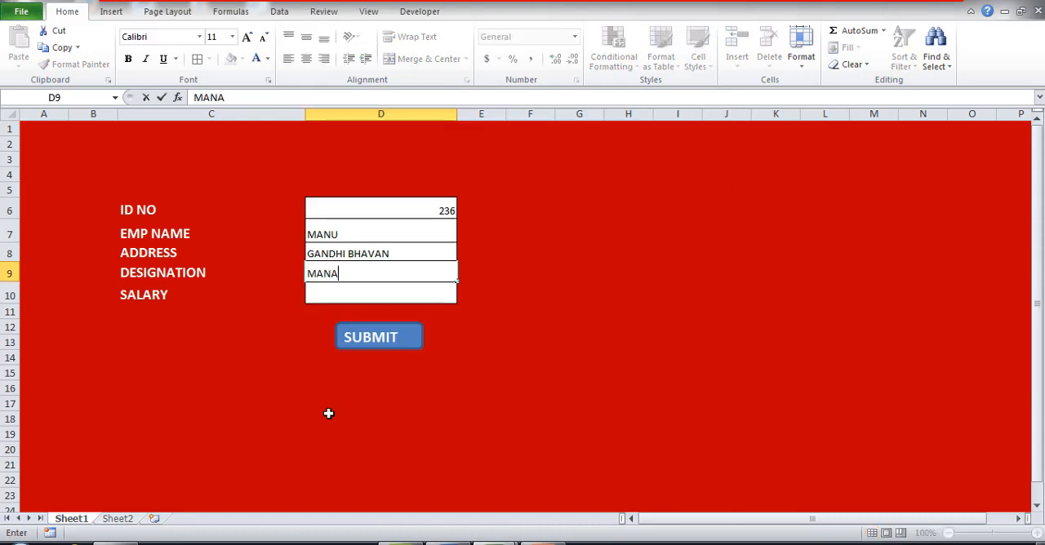
type("GER")
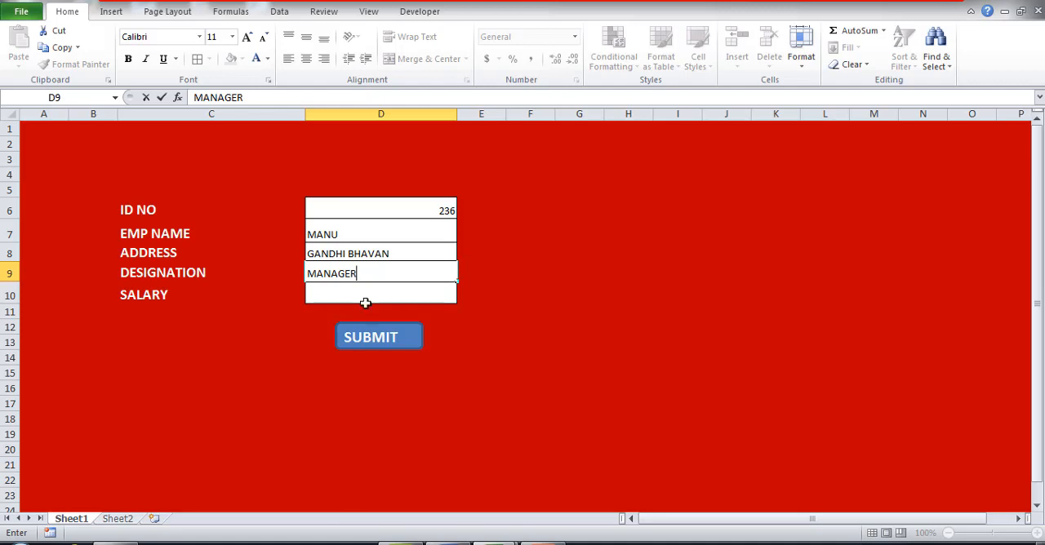
left_click(364, 294)
type("4000")
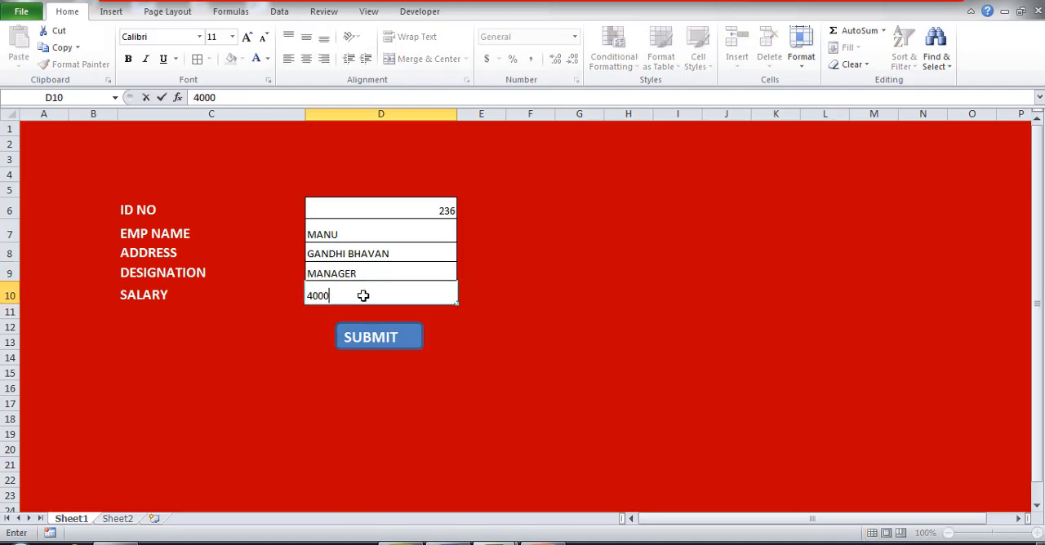
type("0")
left_click_drag(440, 326, 424, 311)
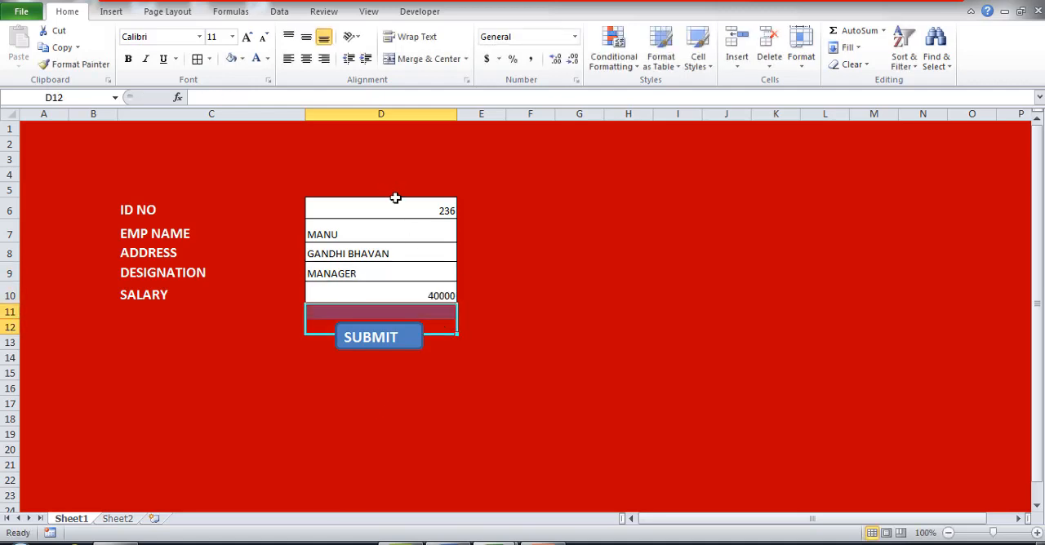
Make the form entries in D6:D10 bold and center them horizontally.
left_click_drag(395, 200, 384, 296)
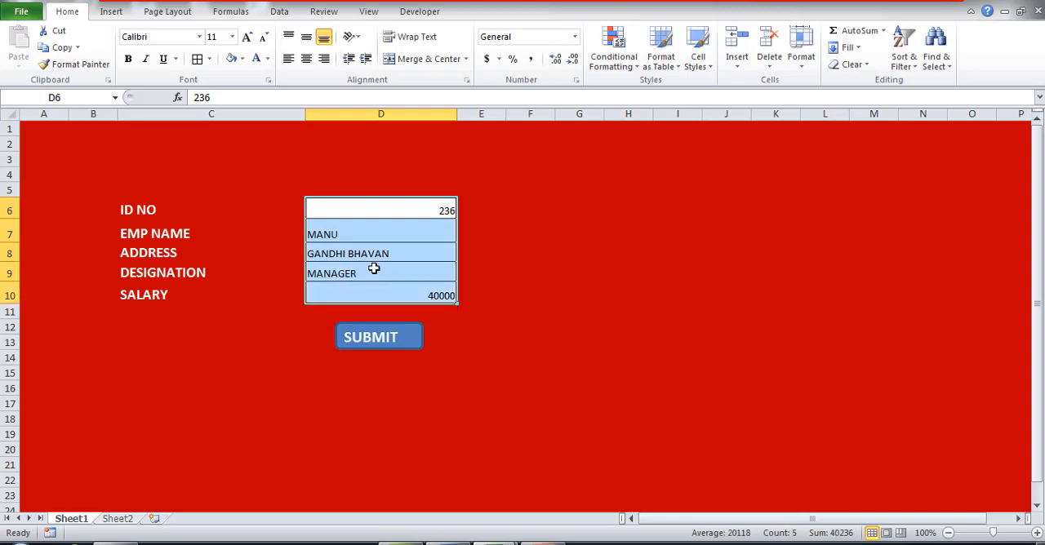
left_click(128, 60)
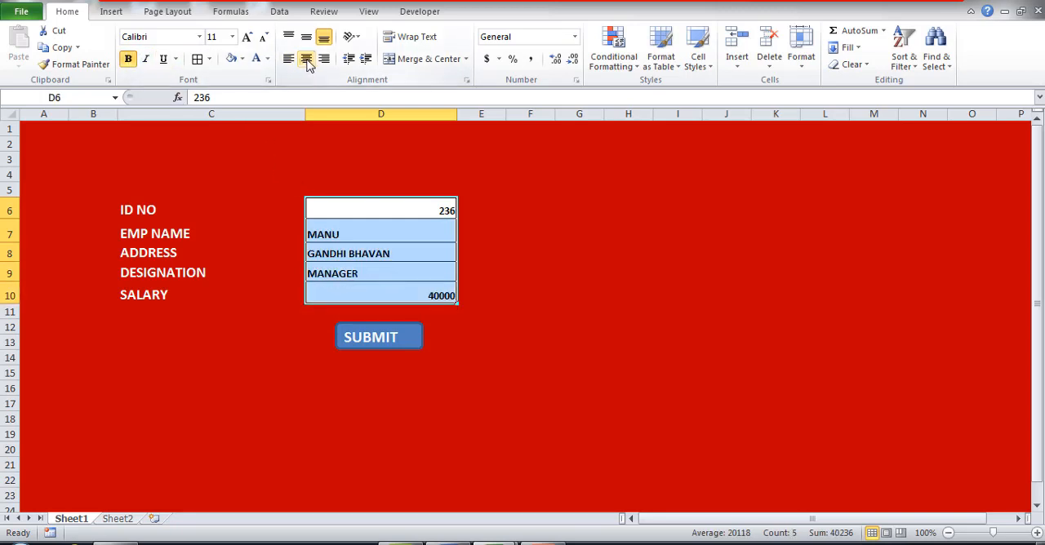
left_click(307, 60)
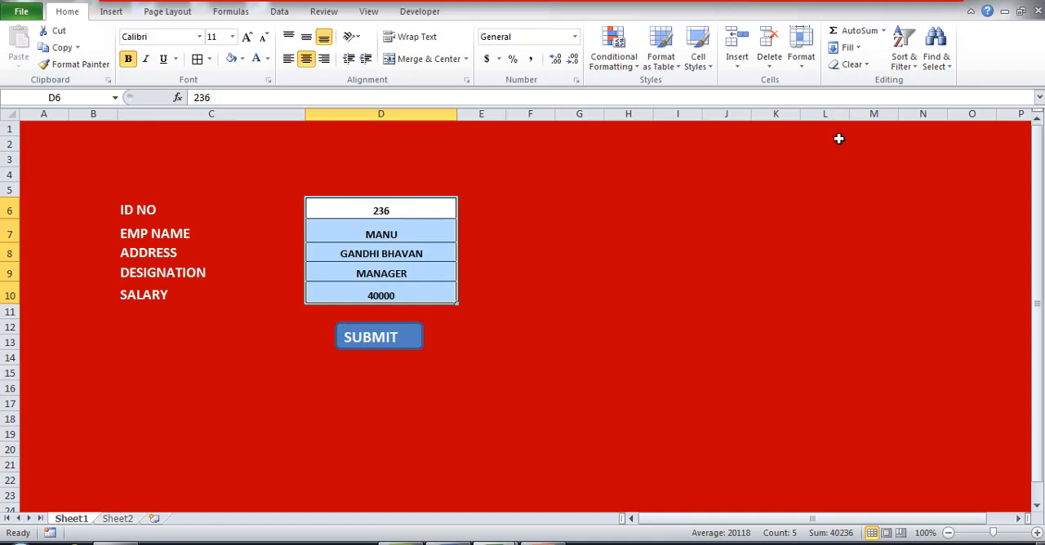
Start recording a macro named DATAENTRY, stored in This Workbook.
left_click(368, 16)
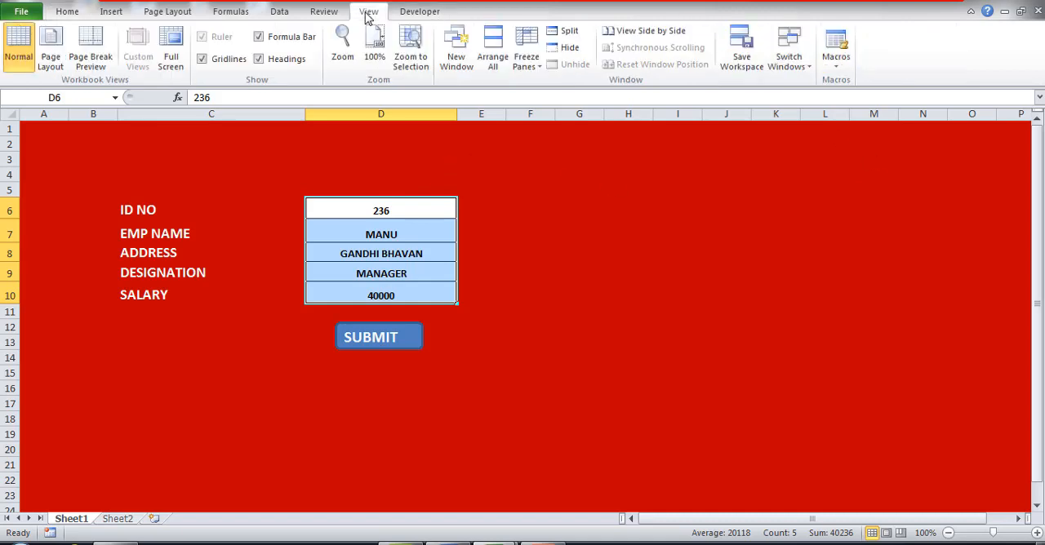
left_click(836, 73)
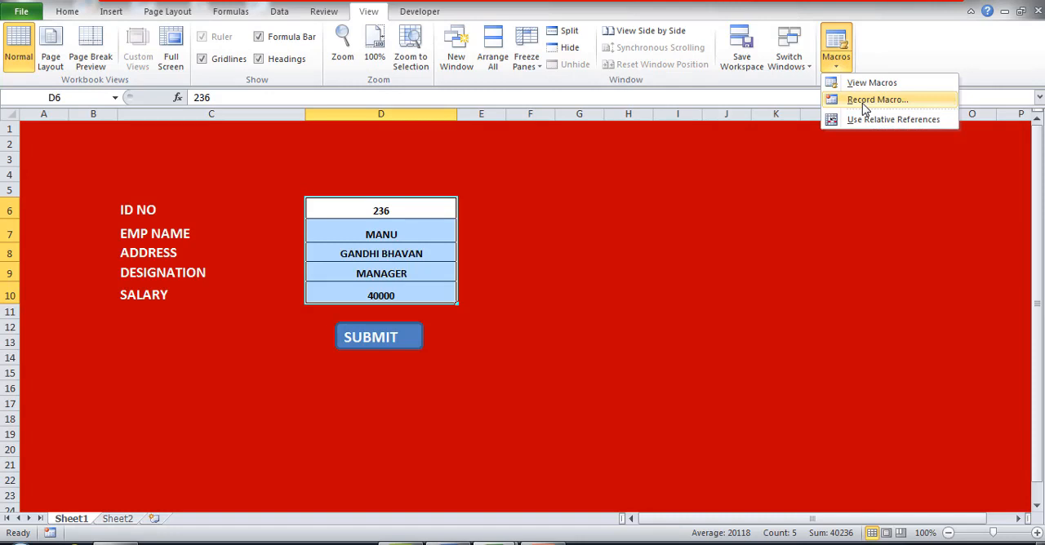
left_click(866, 101)
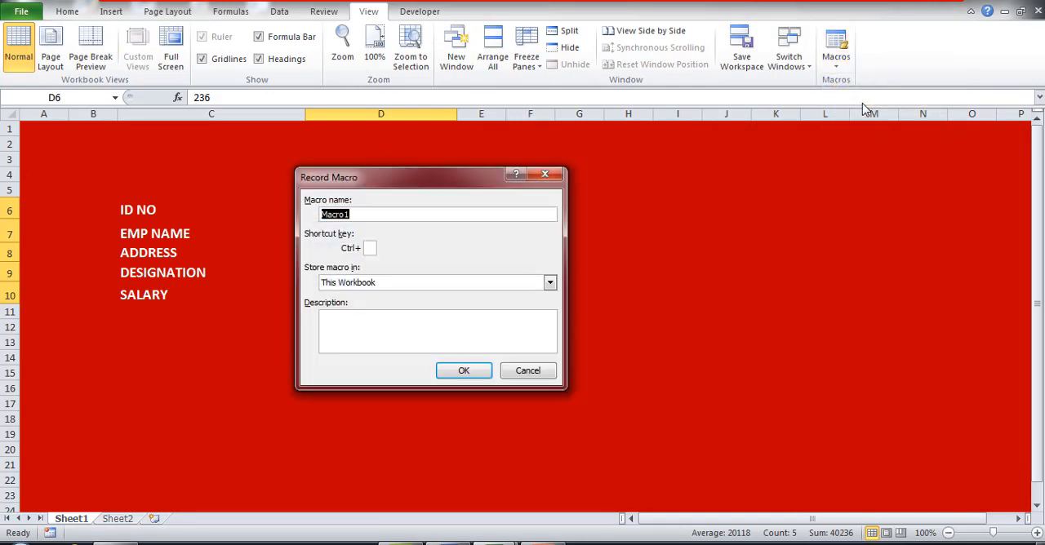
type("DATAENTRY")
left_click(454, 376)
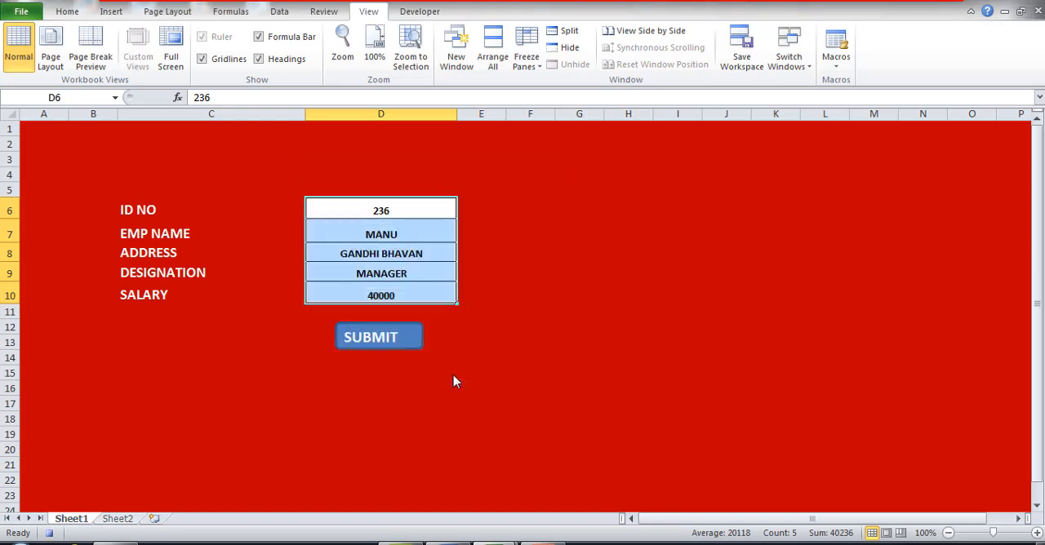
Copy the form entries in D6:D10 and paste them transposed at A2 of the table on Sheet2.
left_click_drag(402, 209, 406, 288)
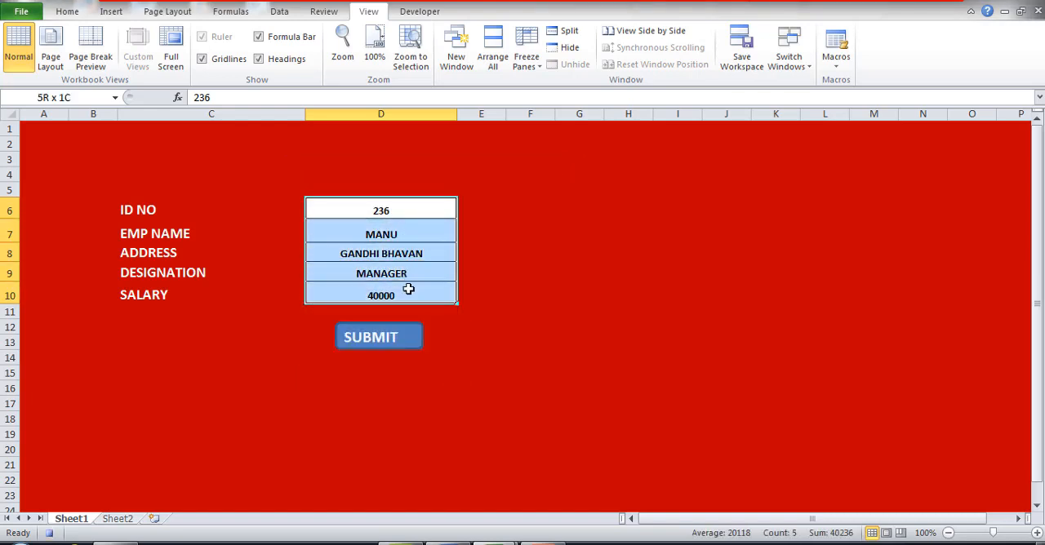
right_click(408, 210)
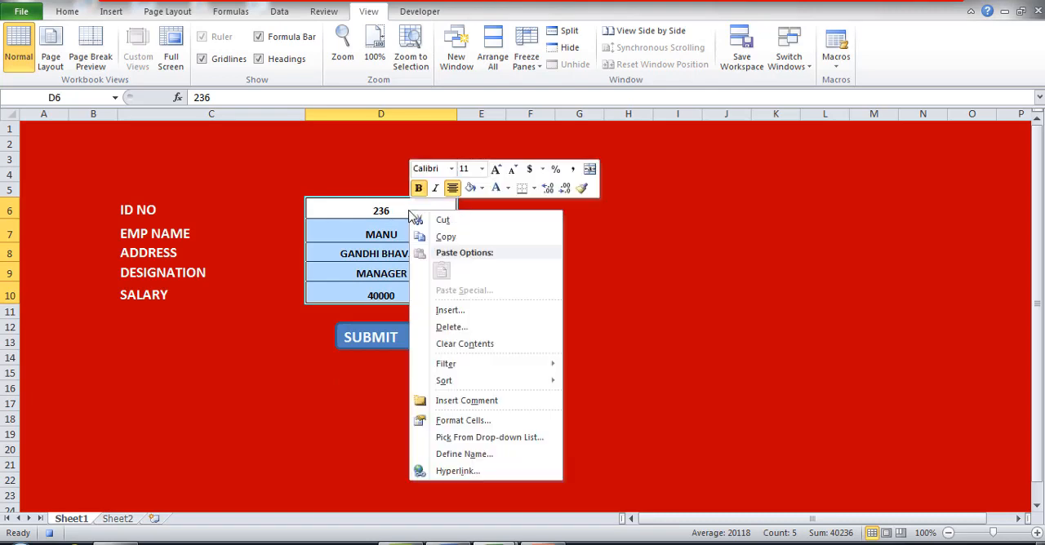
left_click(441, 238)
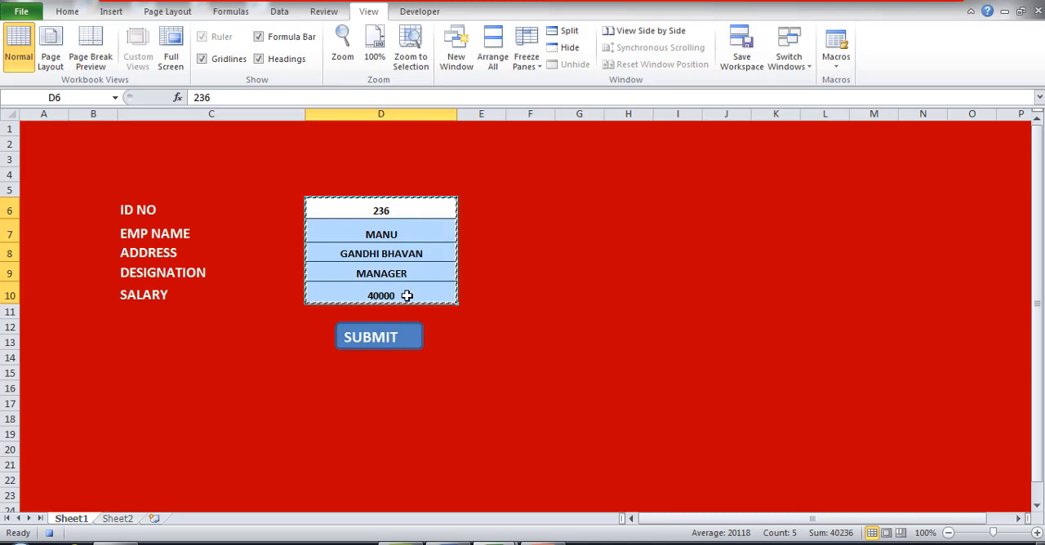
left_click(114, 519)
left_click(47, 145)
right_click(48, 147)
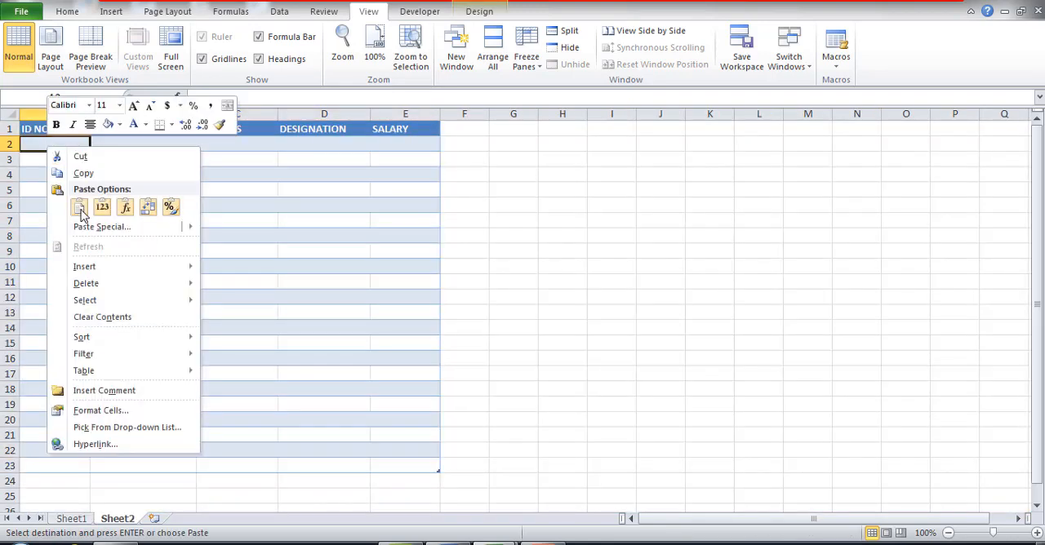
mouse_move(96, 233)
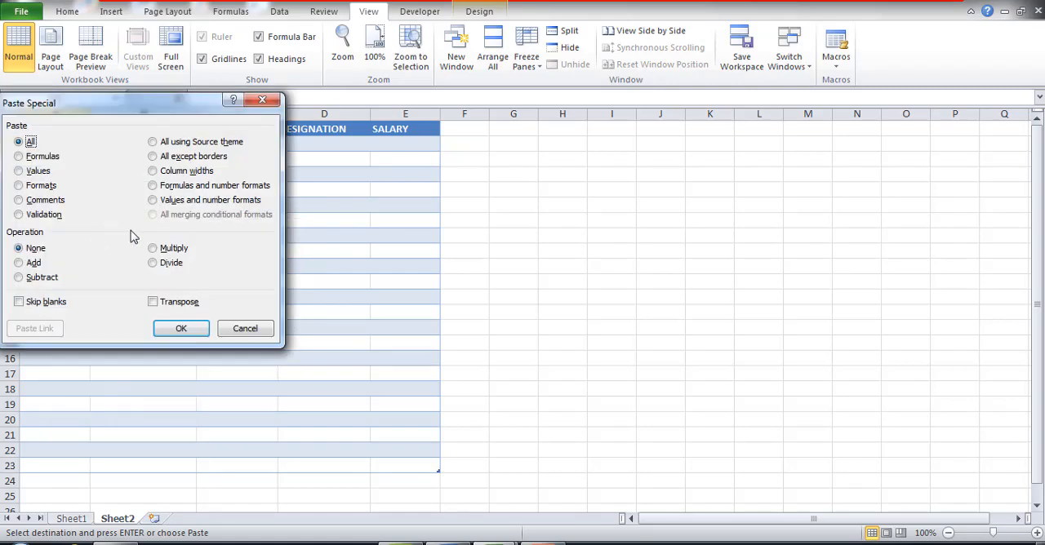
left_click(155, 304)
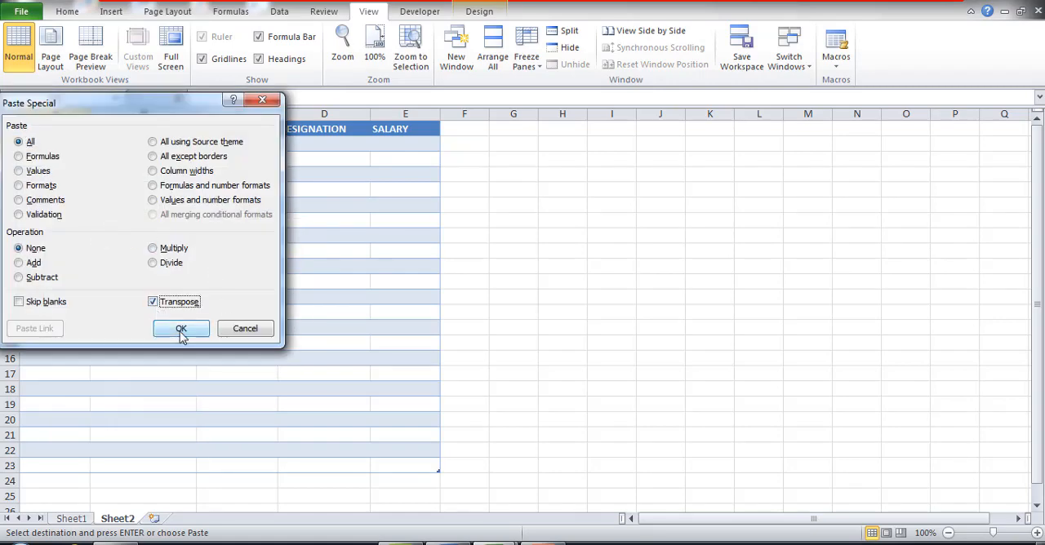
left_click(182, 330)
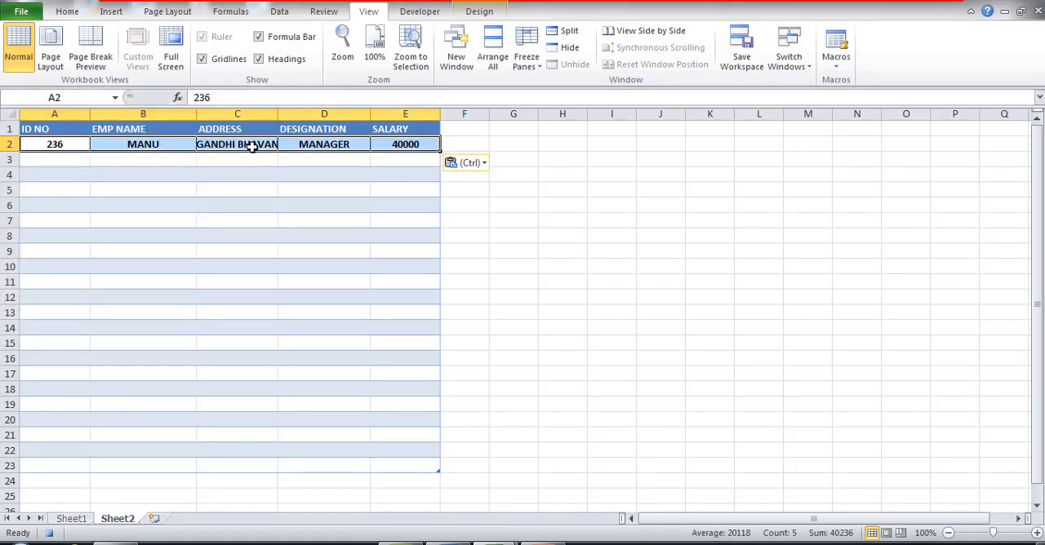
Widen the ADDRESS and EMP NAME columns and insert a new row above the pasted record in row 2.
left_click_drag(275, 114, 311, 113)
left_click_drag(196, 114, 205, 114)
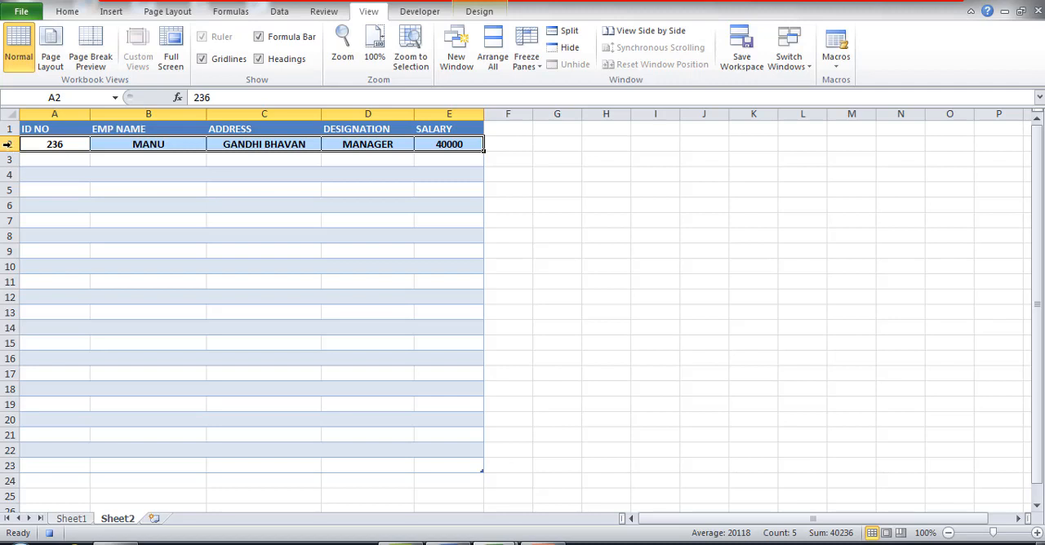
right_click(8, 144)
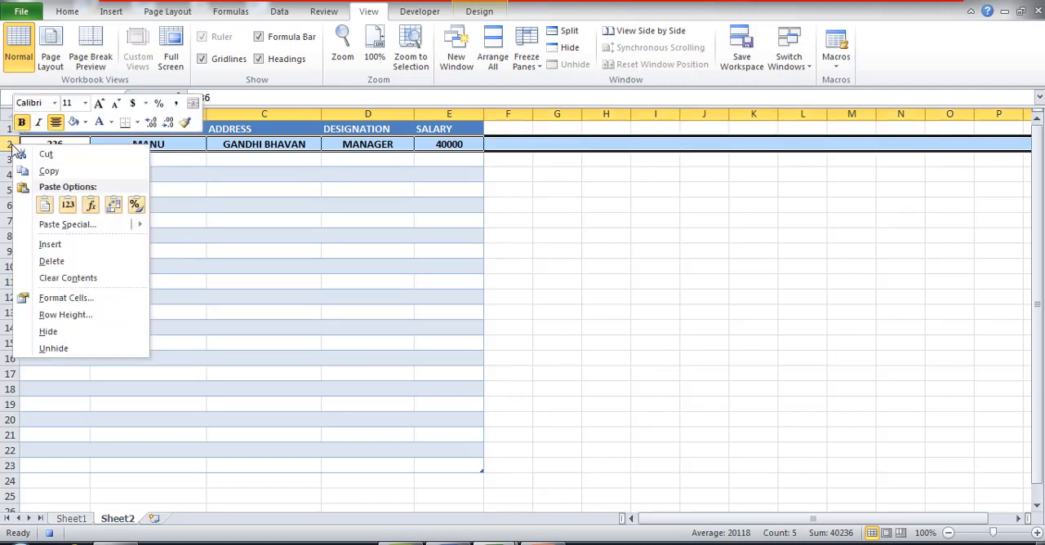
left_click(51, 245)
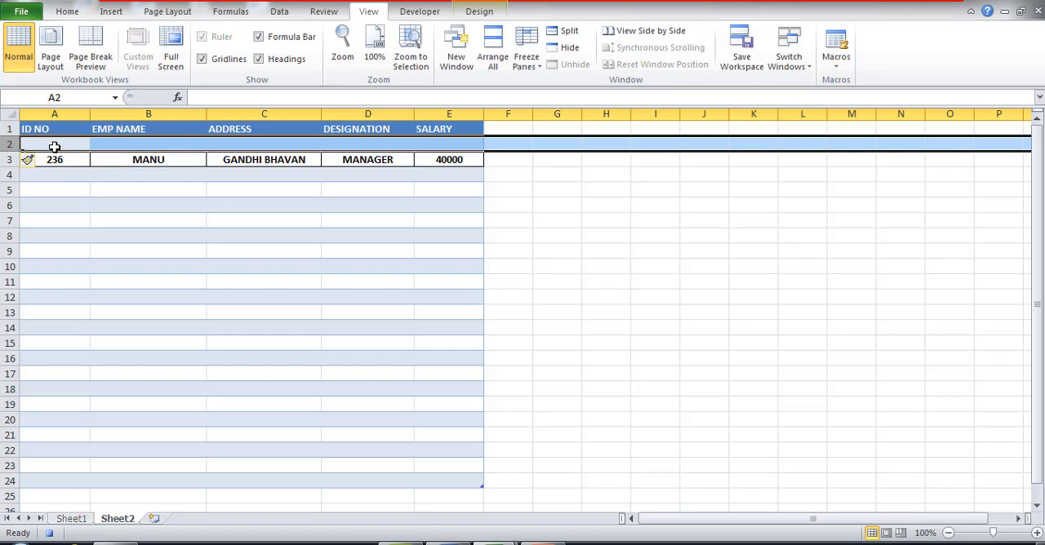
left_click(544, 266)
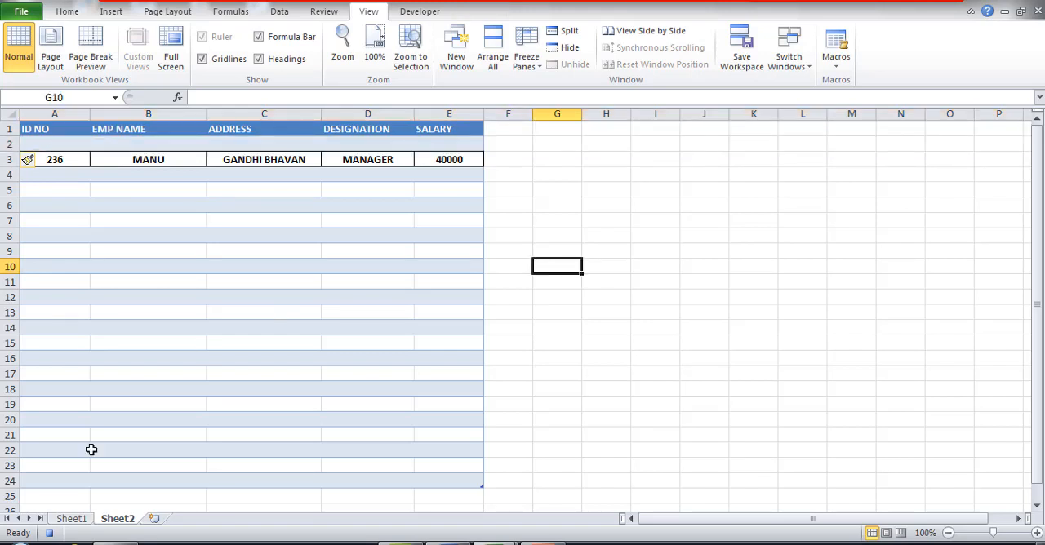
Return to Sheet1 and clear the form entries in D6:D10.
left_click(71, 520)
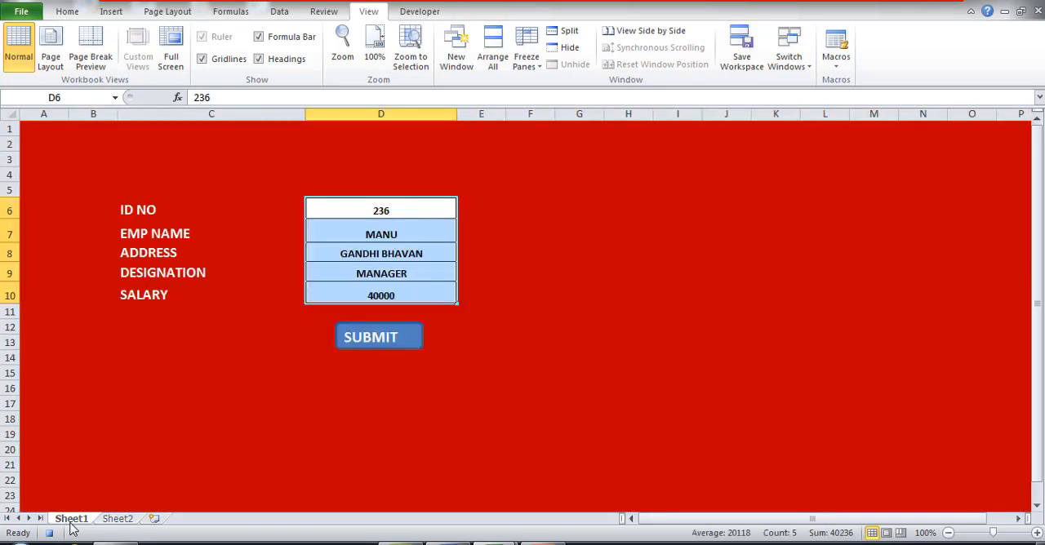
left_click(430, 208)
left_click_drag(382, 209, 383, 295)
key("Delete")
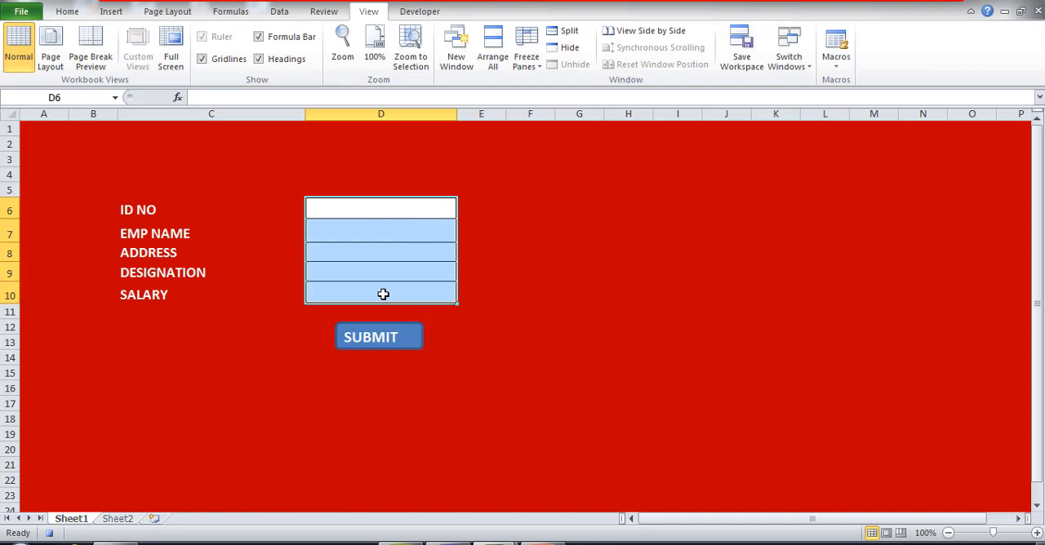
Stop recording the DATAENTRY macro and deselect the form cells.
left_click(834, 64)
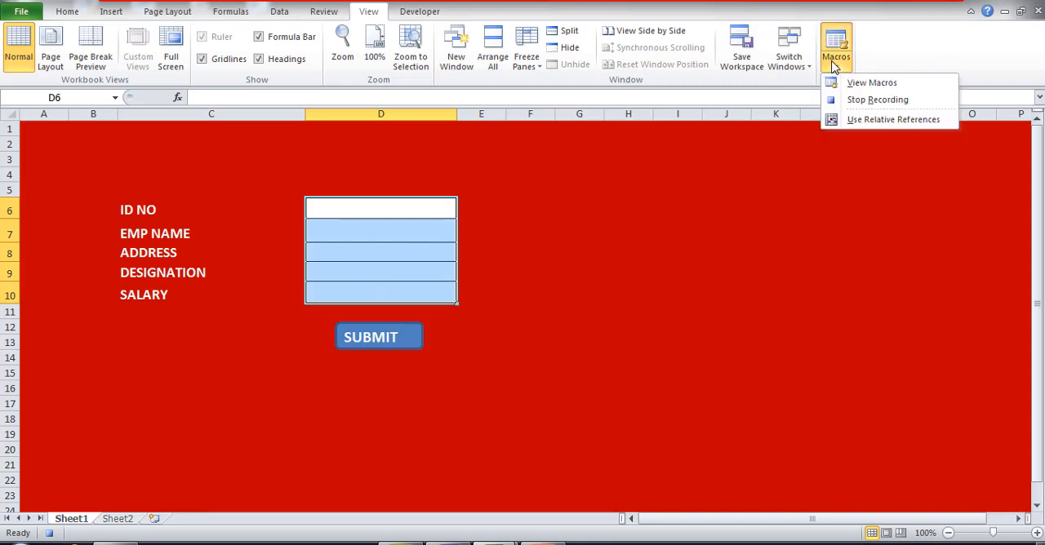
left_click(864, 101)
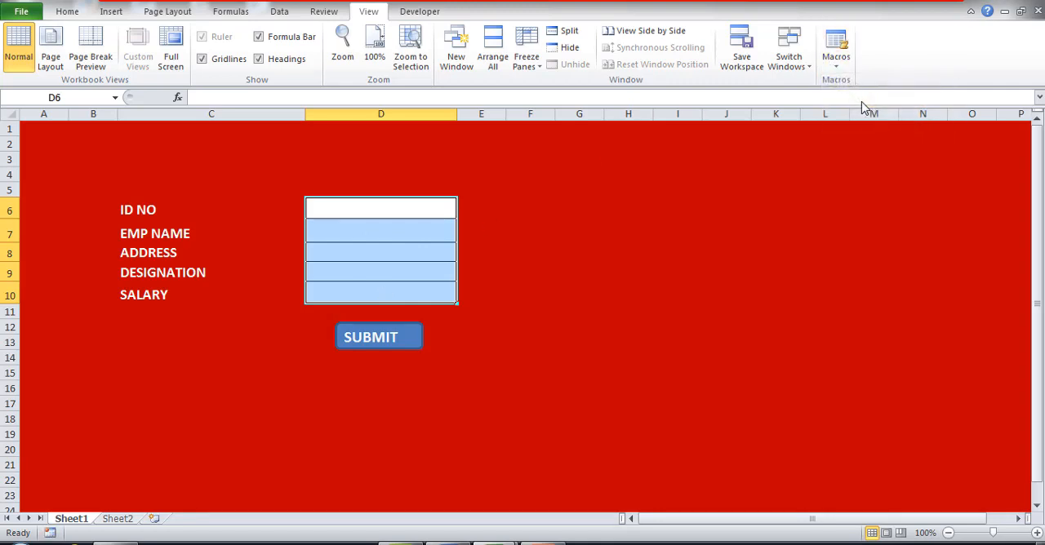
left_click(666, 248)
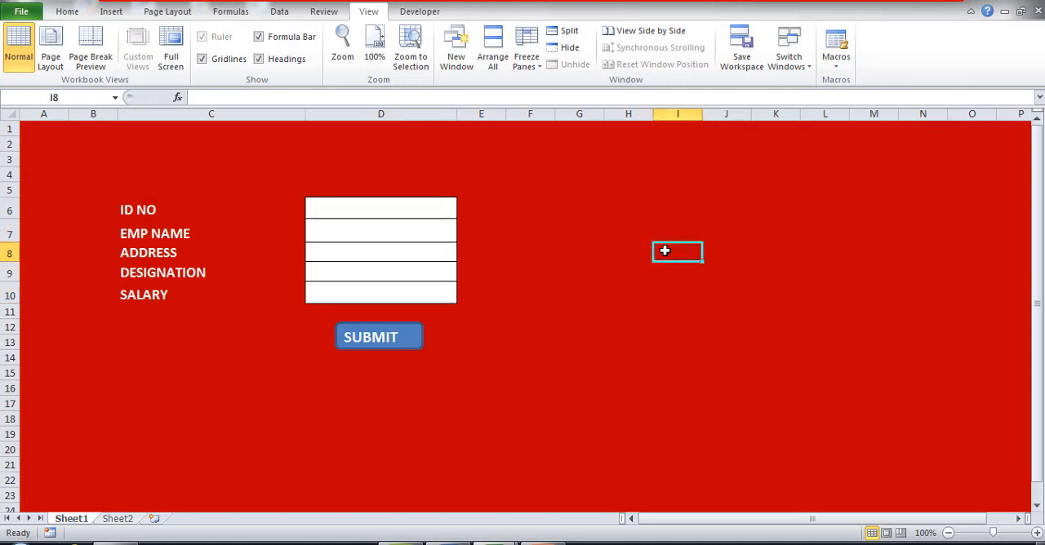
Assign the DATAENTRY macro to the SUBMIT button and deselect the button.
right_click(378, 337)
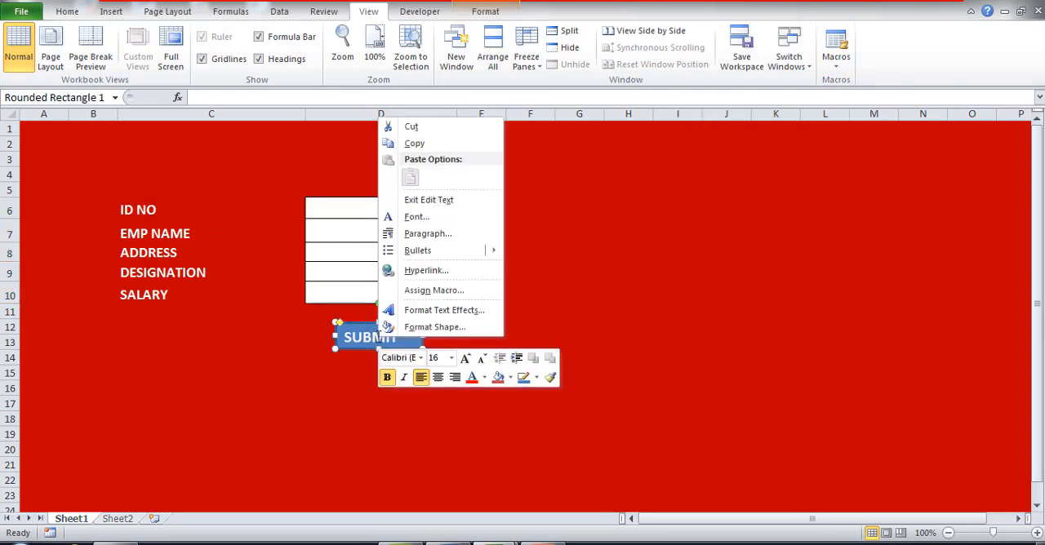
left_click(435, 294)
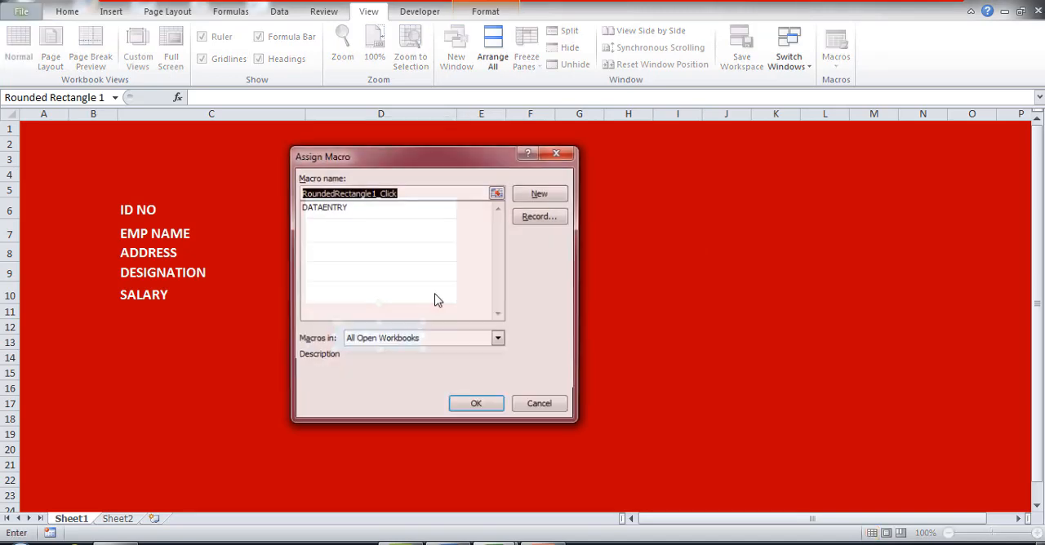
left_click(333, 209)
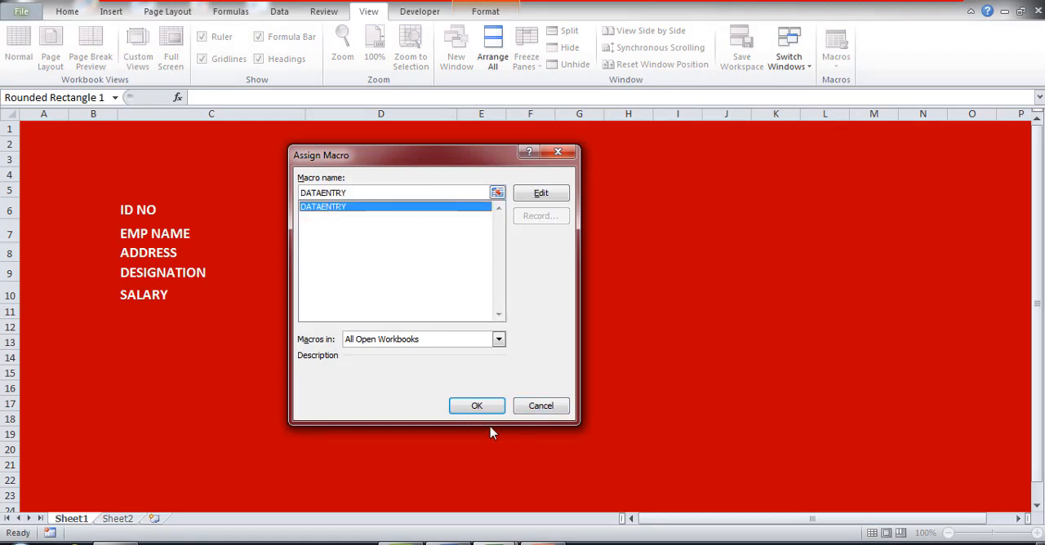
left_click(476, 408)
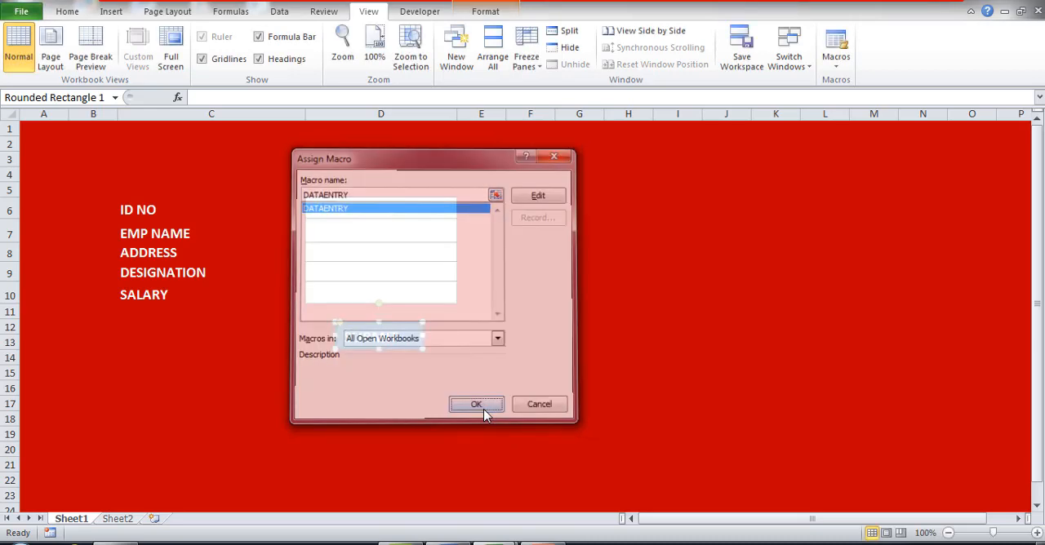
left_click(477, 393)
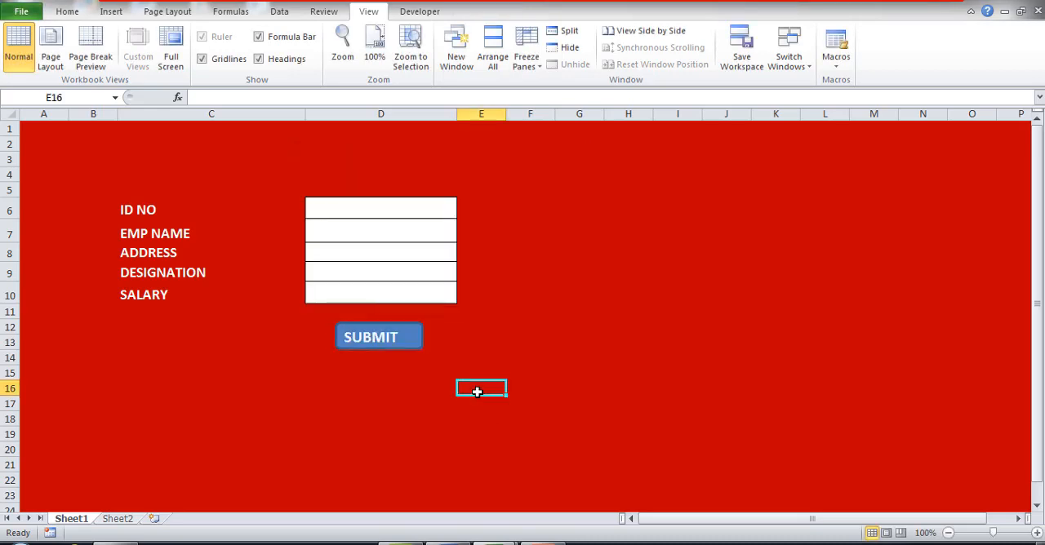
Fill in the ID NO, EMP NAME and ADDRESS cells of the form with the first test employee's details.
left_click(365, 211)
type("785")
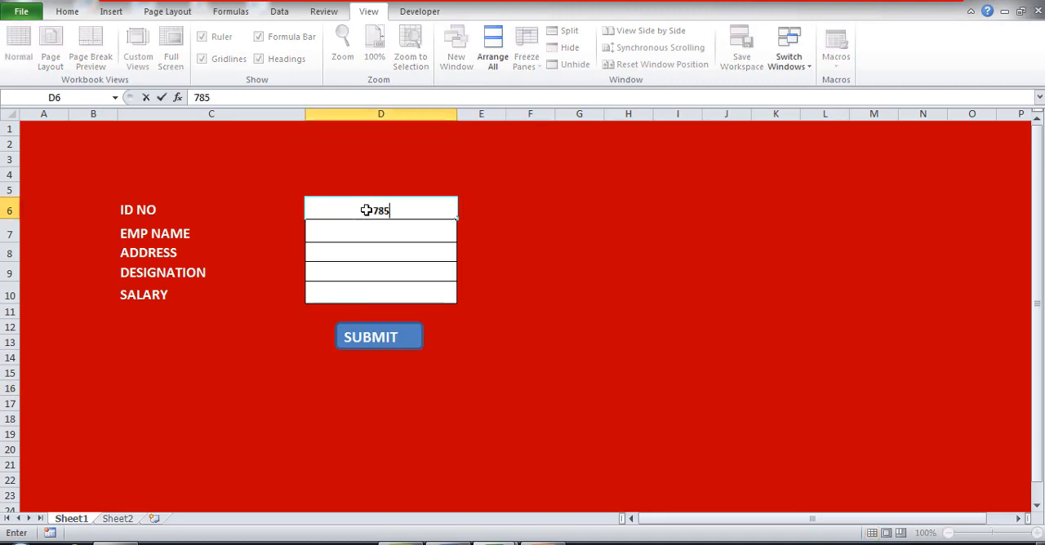
key("Return")
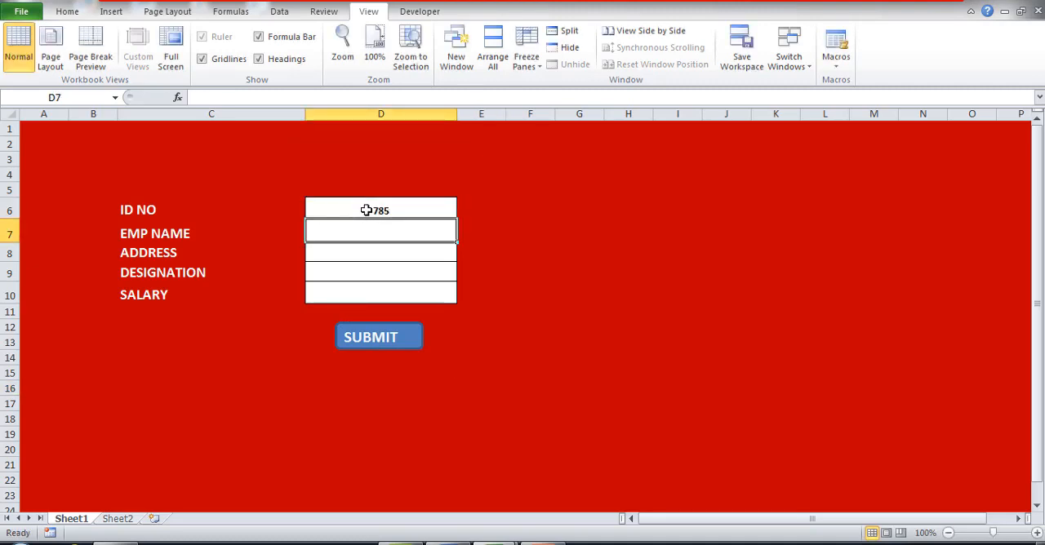
type("HARI")
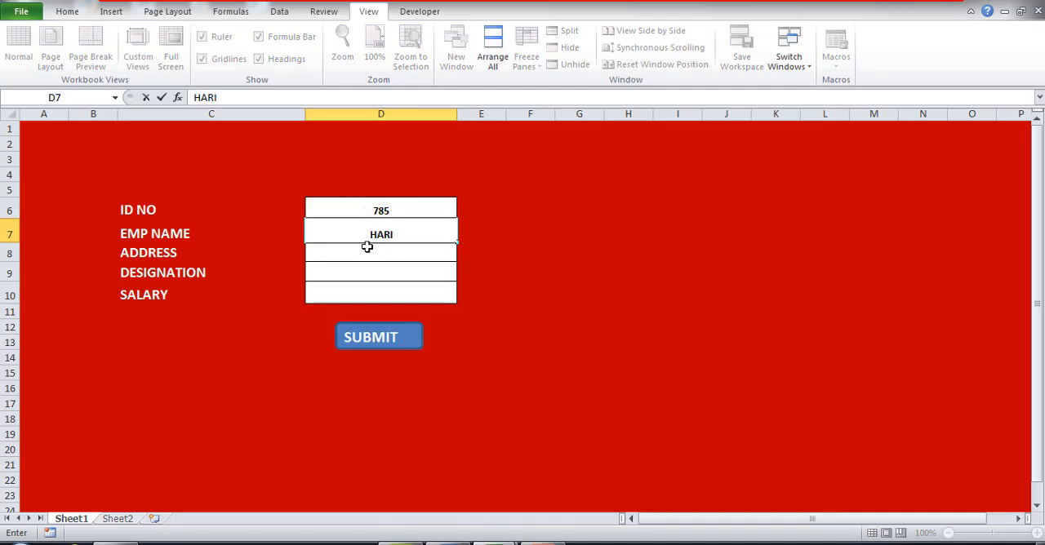
left_click(367, 248)
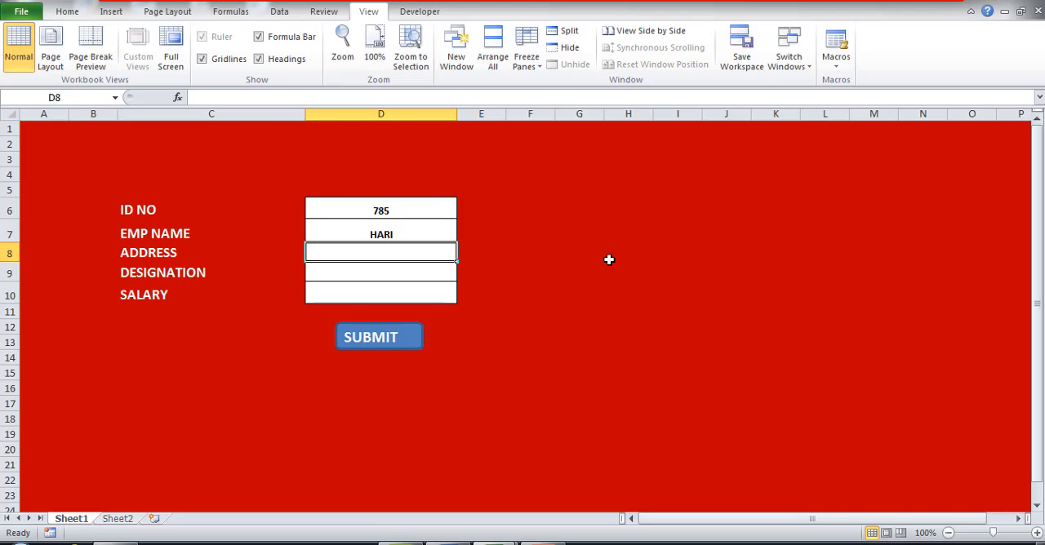
type("SANTHI")
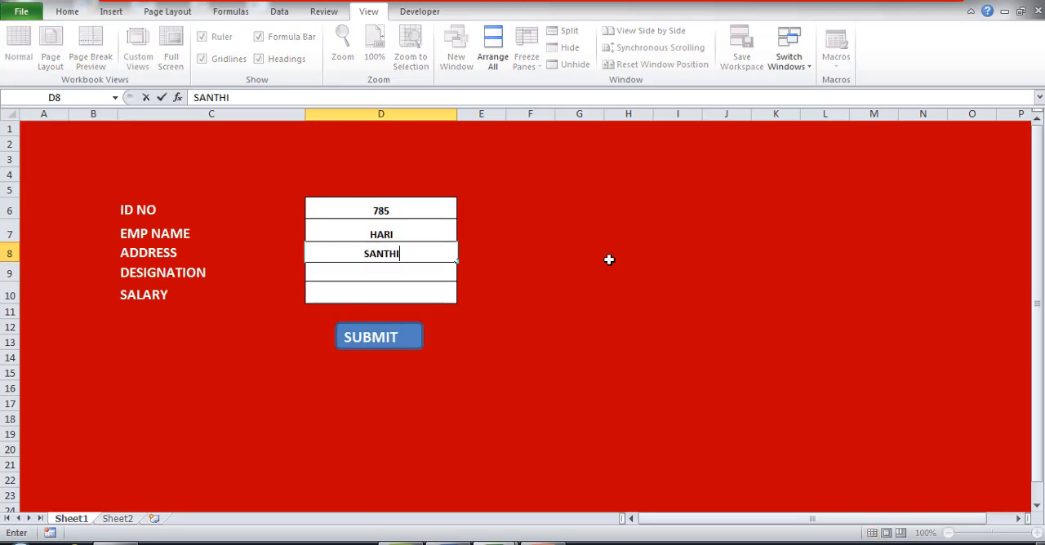
type(" MANTHIR")
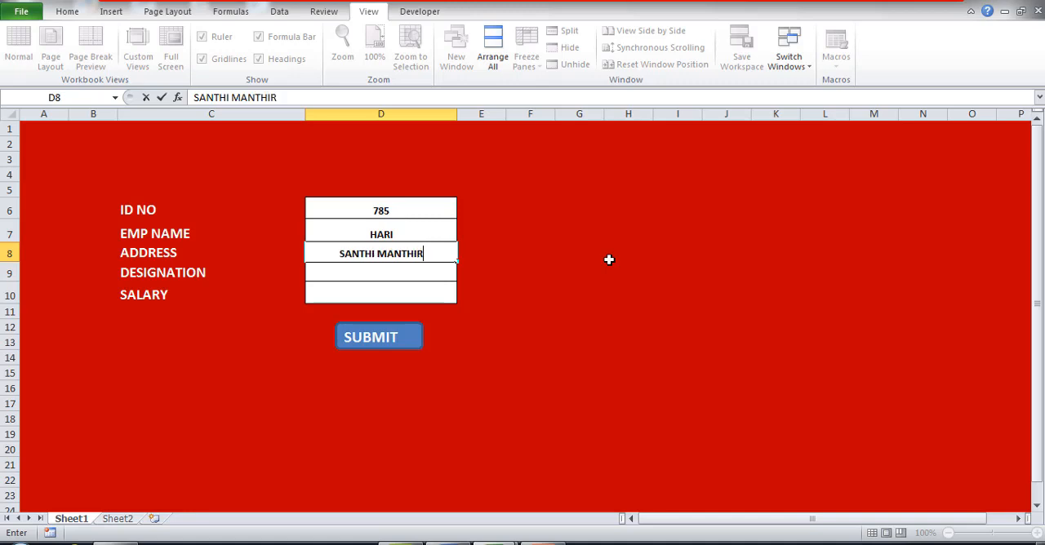
key("Return")
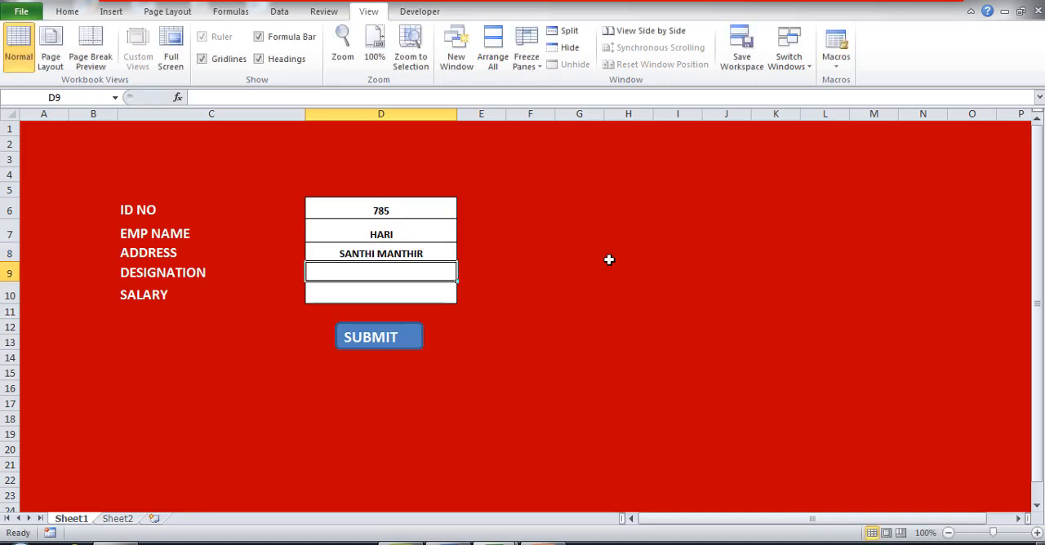
Enter CLERK as the designation and 16000 as the salary in the form.
type("CLE")
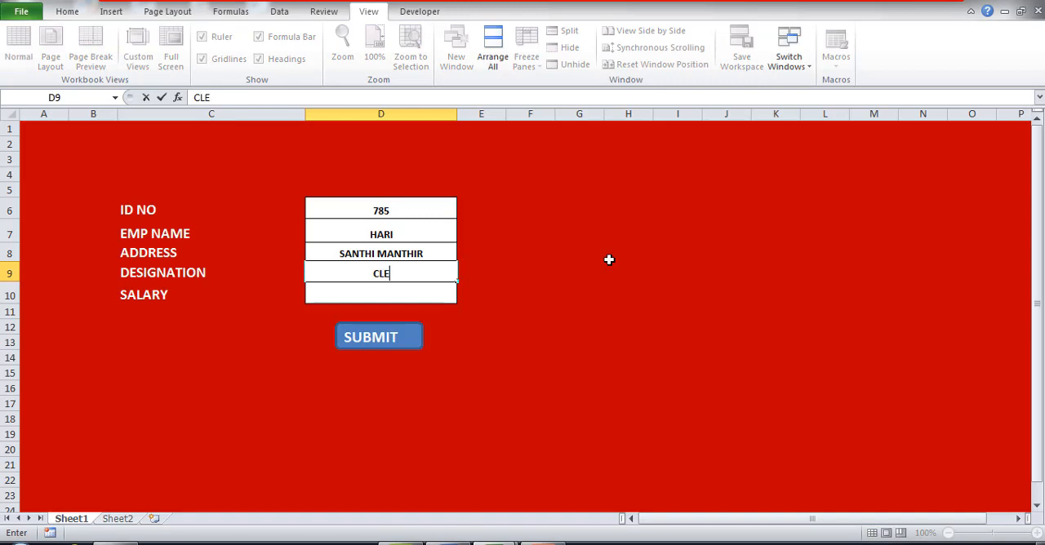
type("RK")
key("Return")
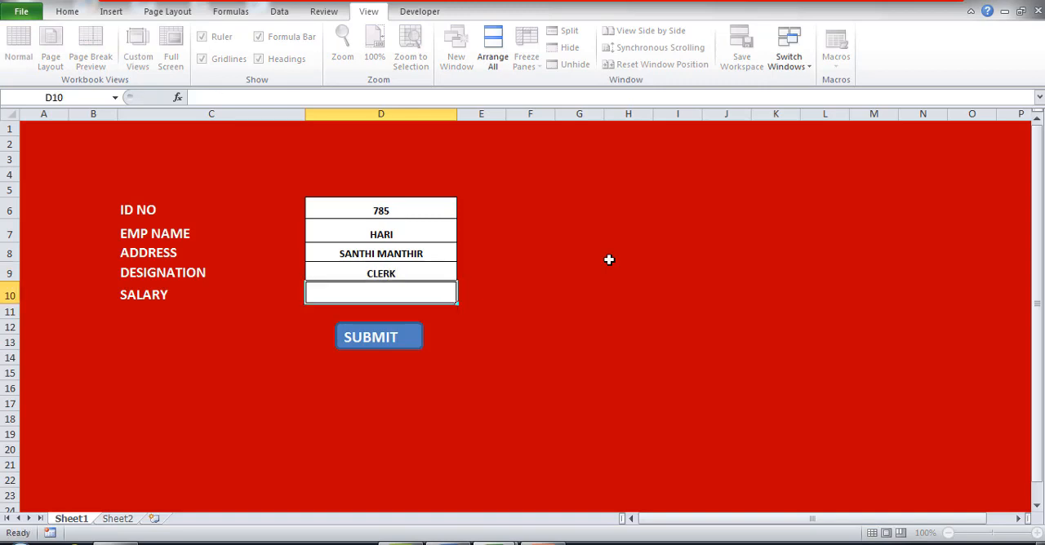
type("16000")
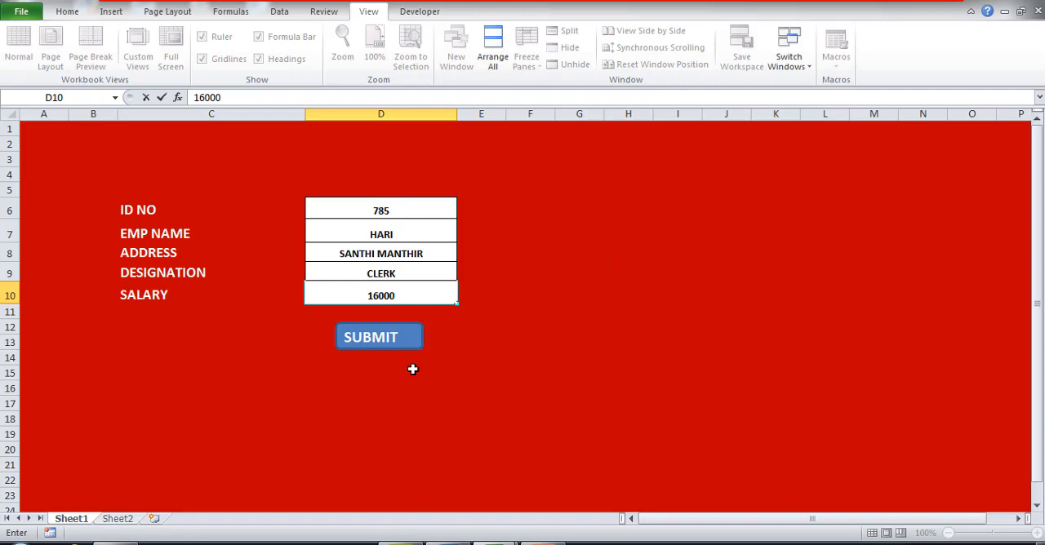
Submit the clerk's record and check it in the Sheet2 table, returning to Sheet1.
left_click(381, 342)
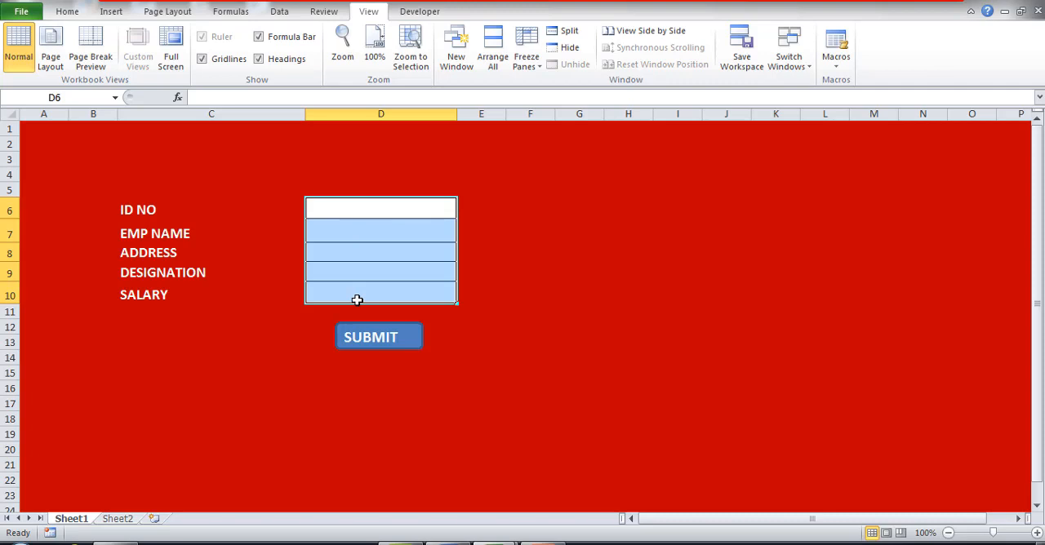
left_click(119, 519)
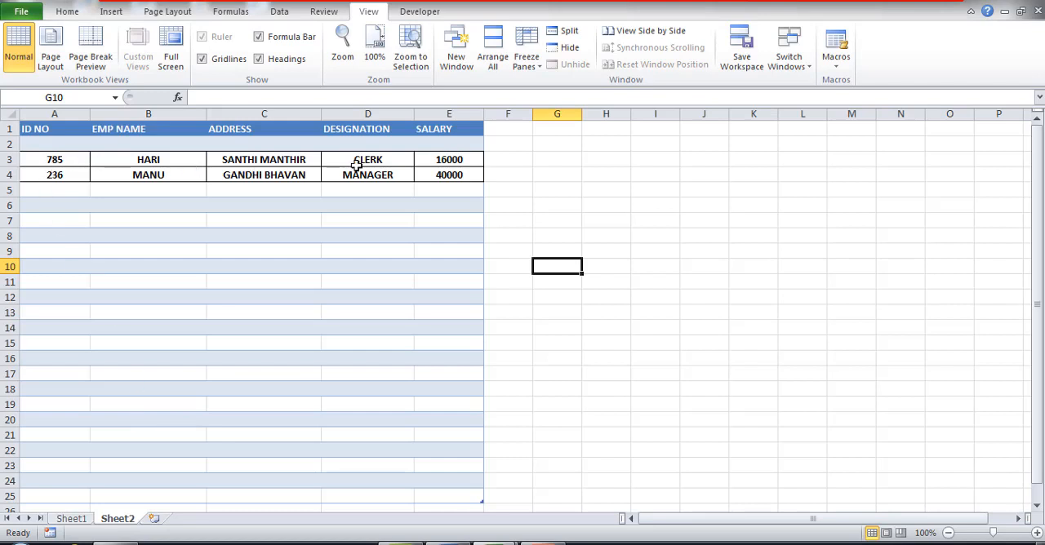
left_click(72, 520)
Fill in the ID NO, EMP NAME and ADDRESS cells of the form with a second employee's details.
left_click(370, 211)
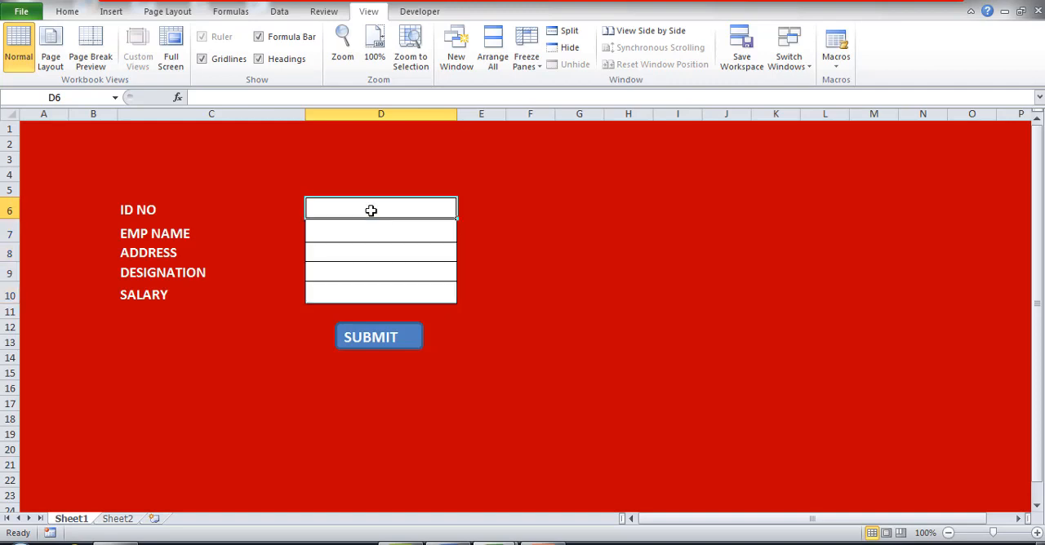
type("563")
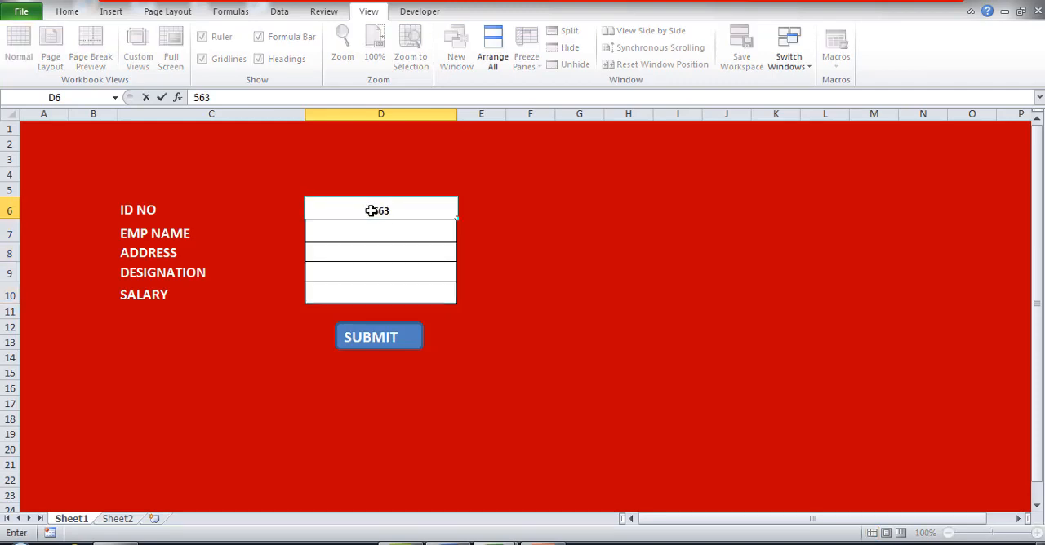
key("Return")
type("M")
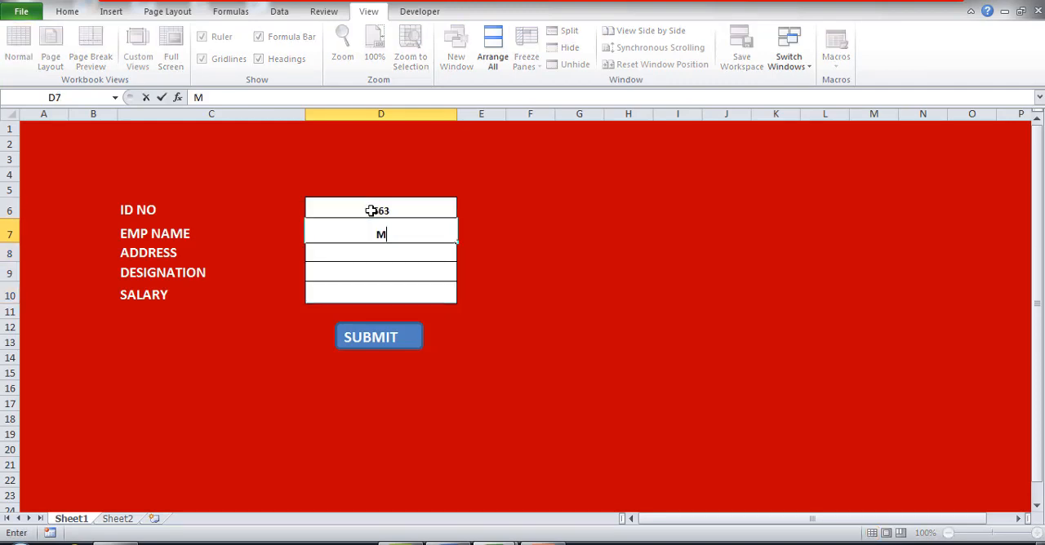
type("AYA")
key("Tab")
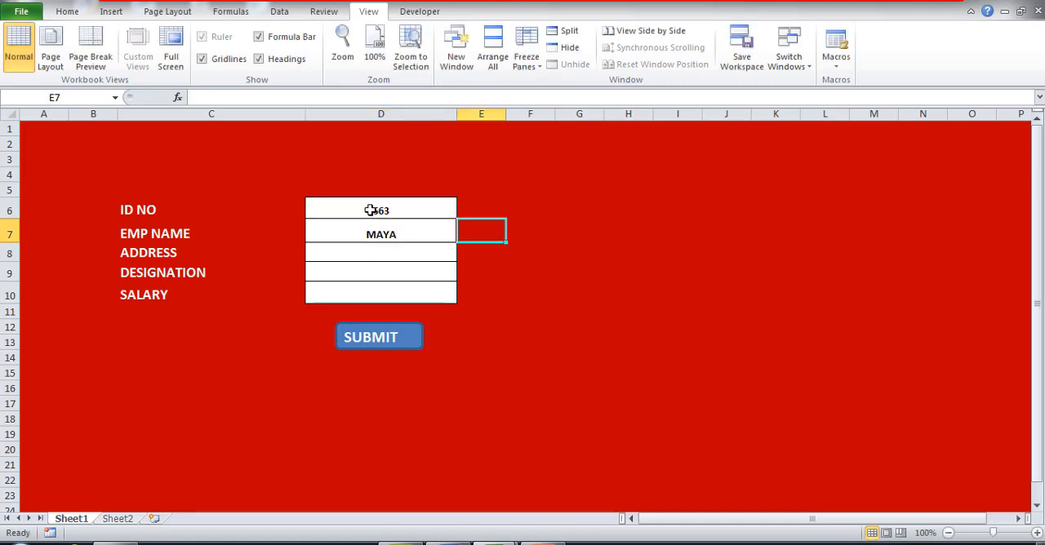
left_click(379, 252)
type("M")
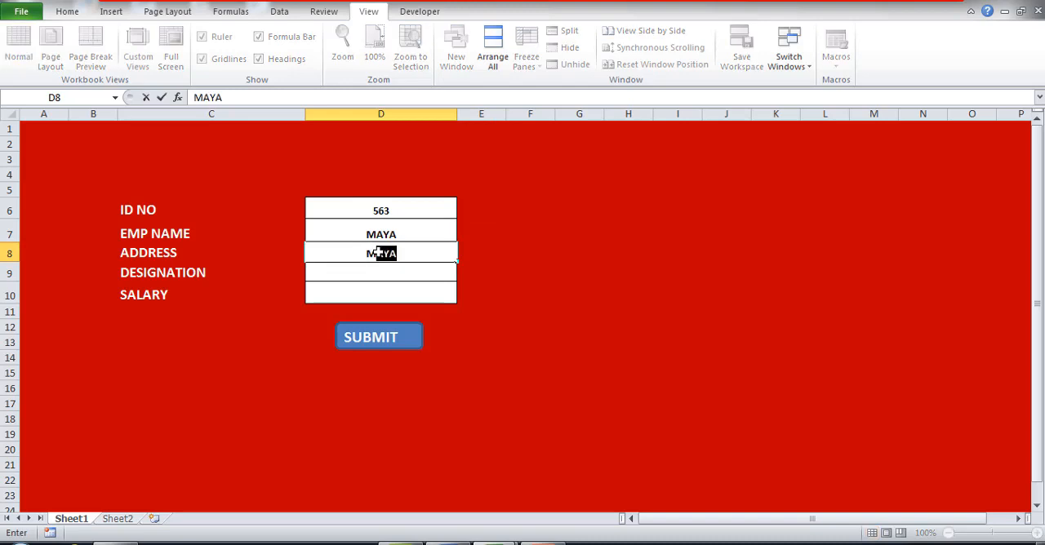
type("AYA VIHAR")
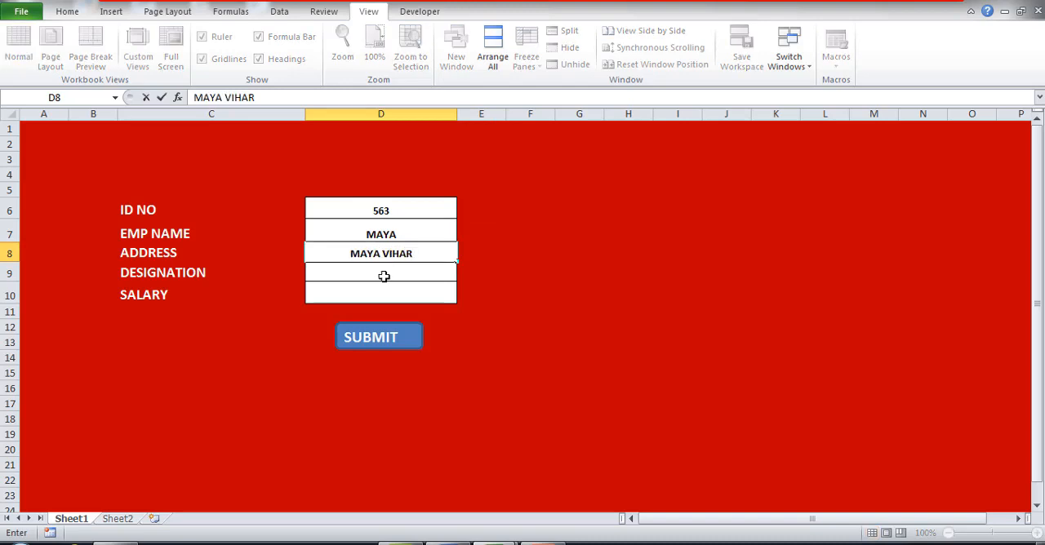
Enter ACCOUNTANT as the designation and 25000 as the salary in the form.
left_click(384, 278)
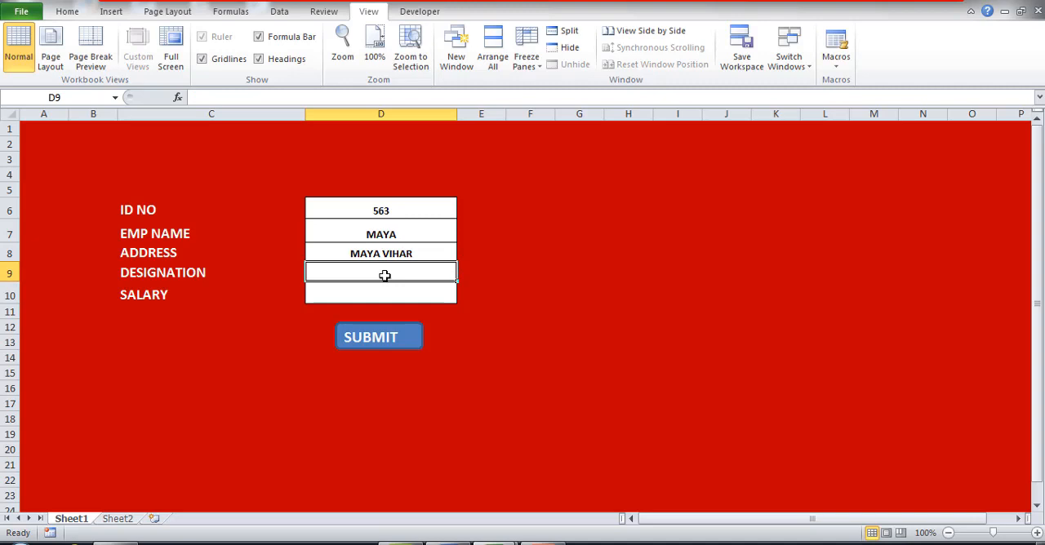
type("A")
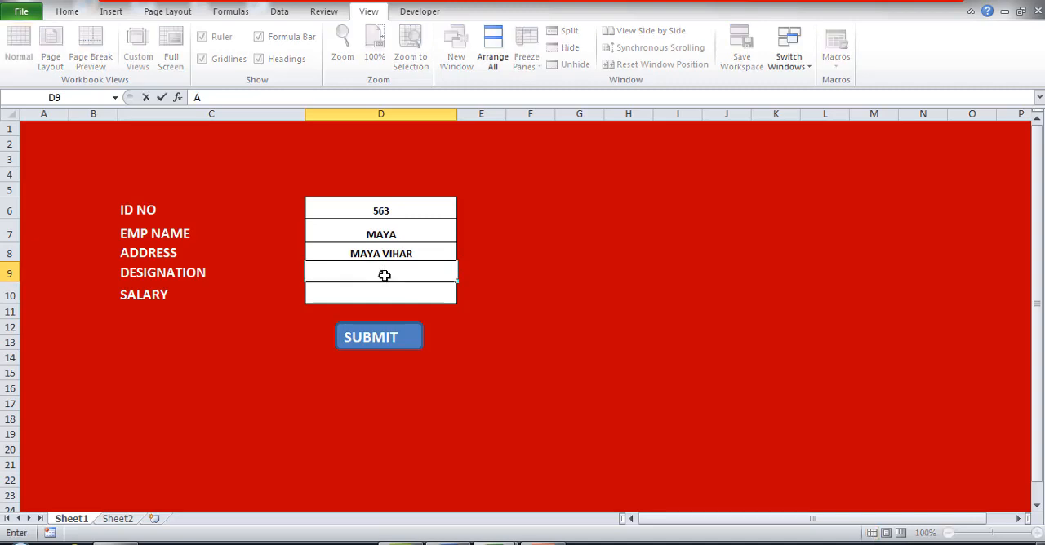
type("CCOUNTANT")
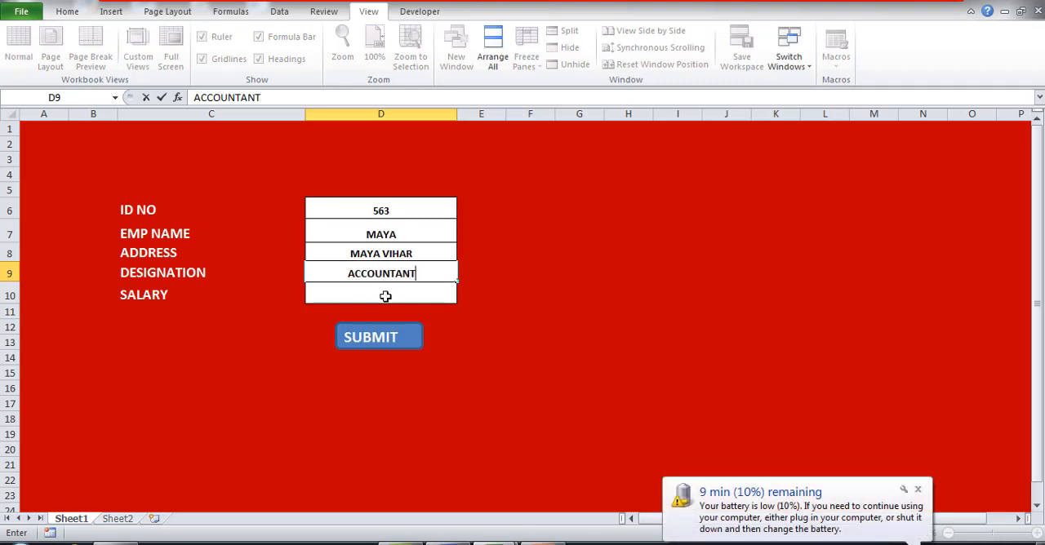
left_click(386, 297)
type("25000")
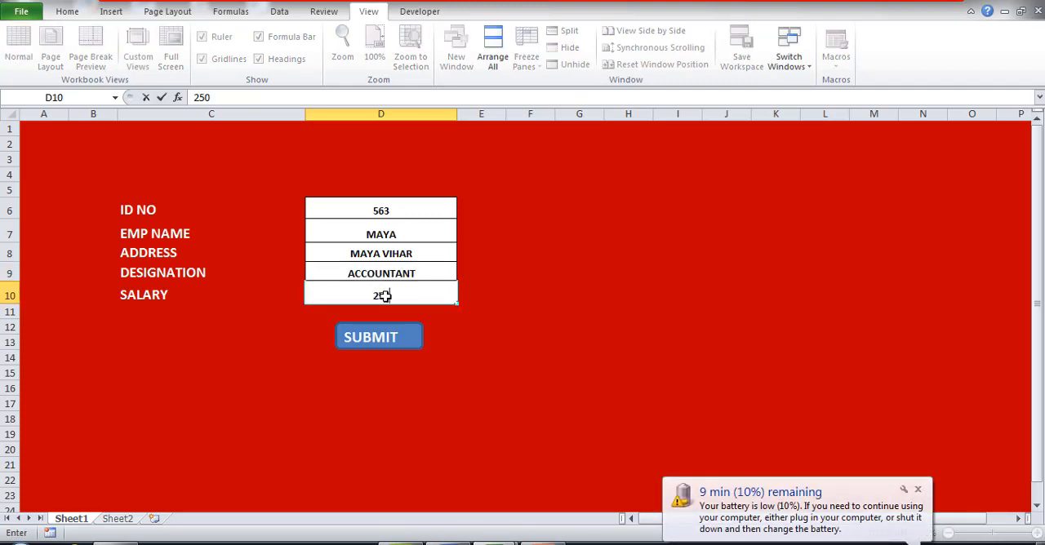
Submit the accountant's record and check it in the Sheet2 table, ending on the Sheet1 form.
left_click(386, 344)
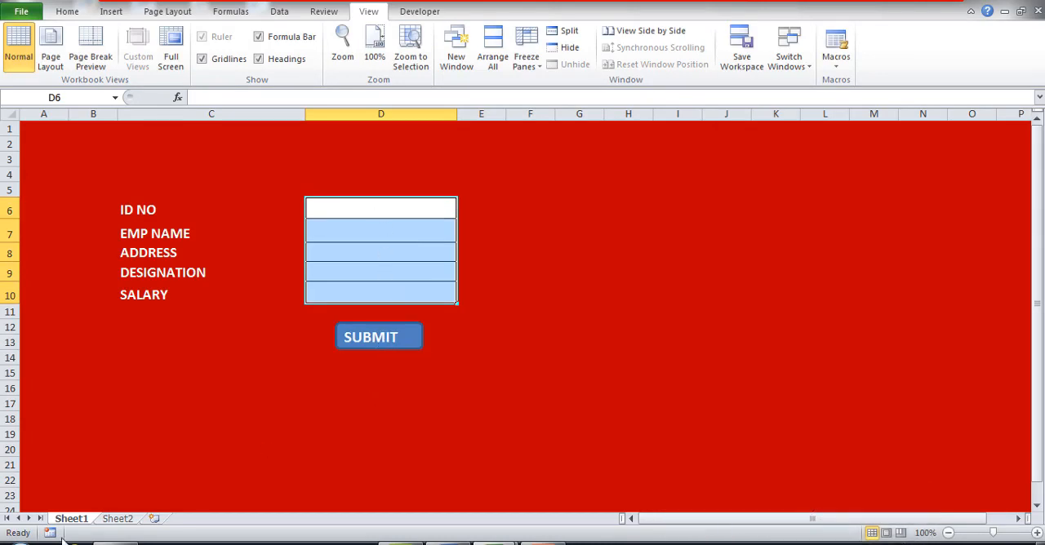
left_click(117, 520)
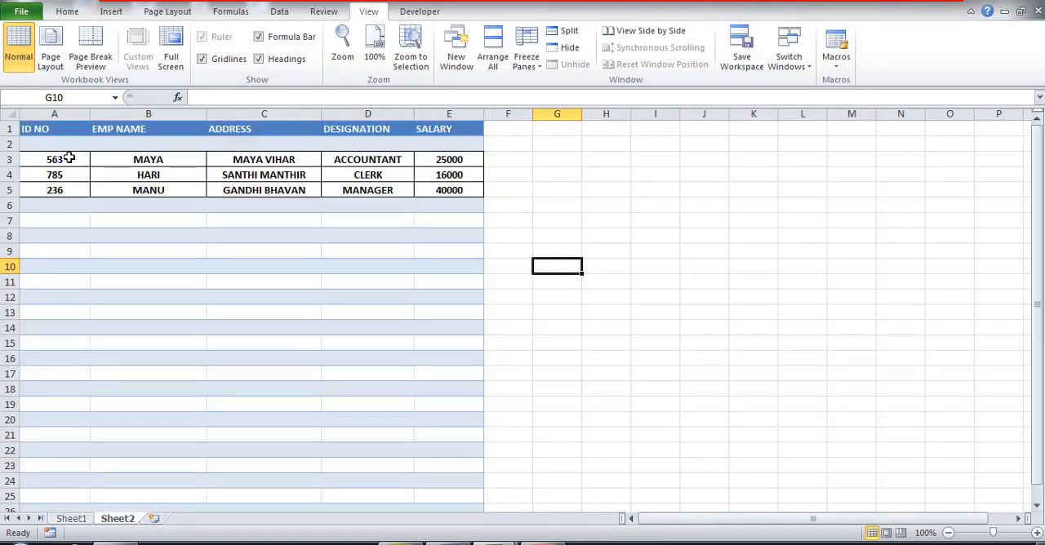
left_click(81, 520)
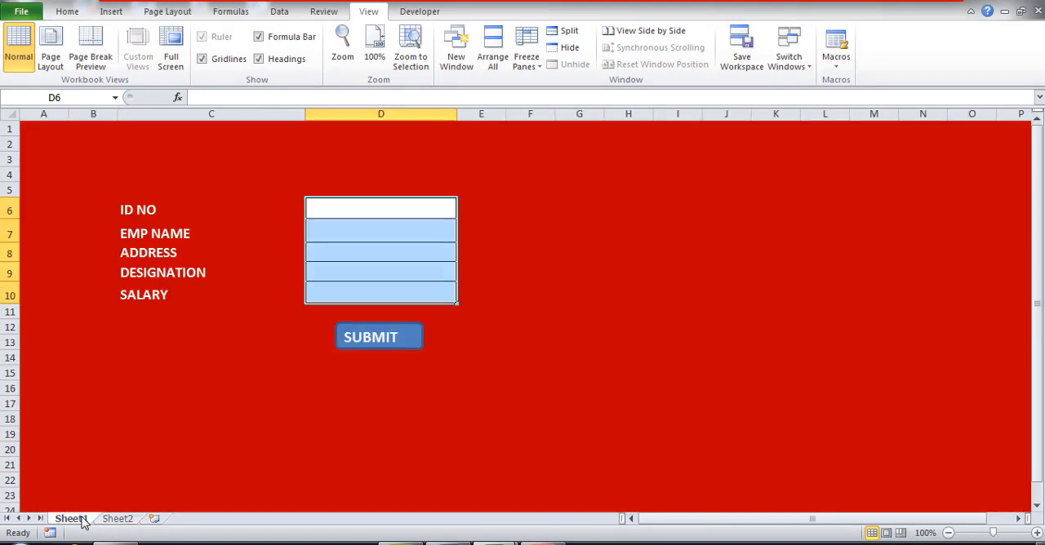
left_click(133, 521)
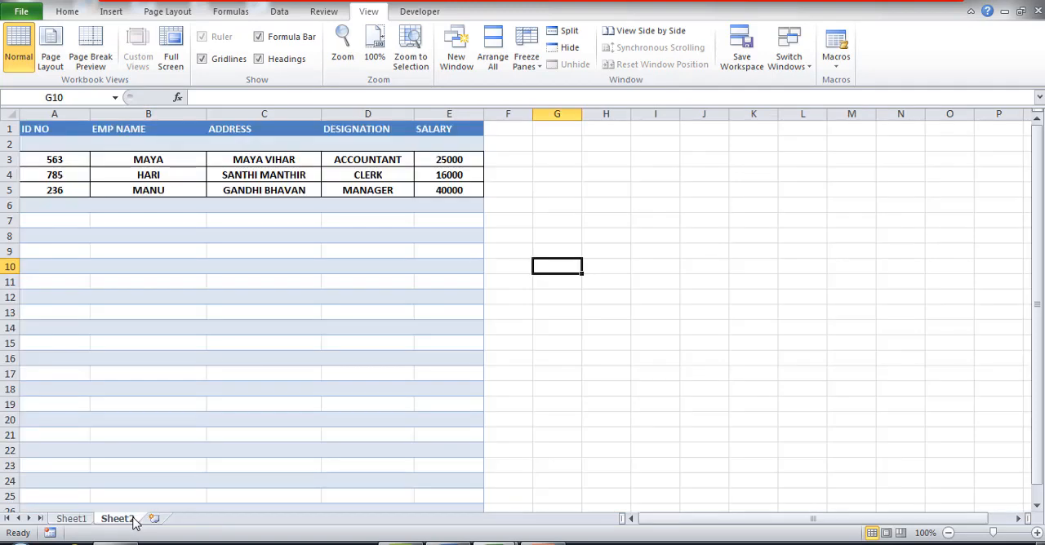
left_click(72, 521)
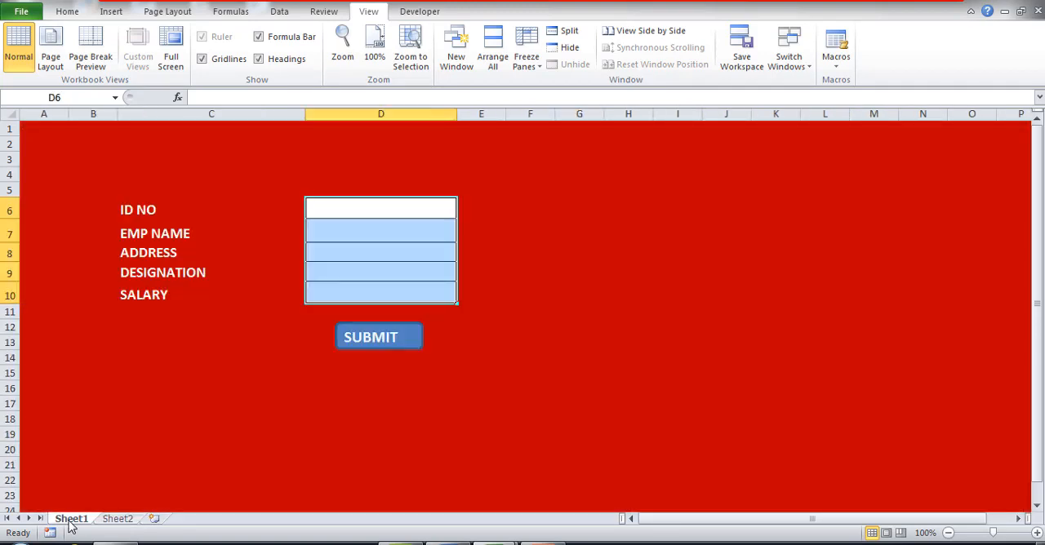